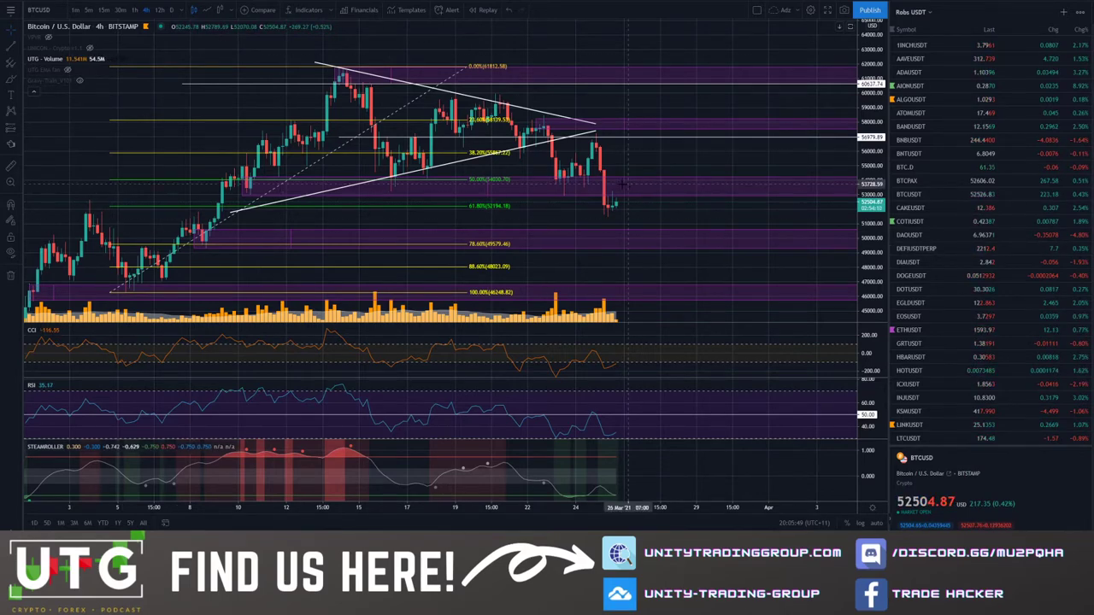
# Show the hidden Gravy-Train indicator on the BTCUSD 4-hour chart.
pyautogui.click(80, 81)
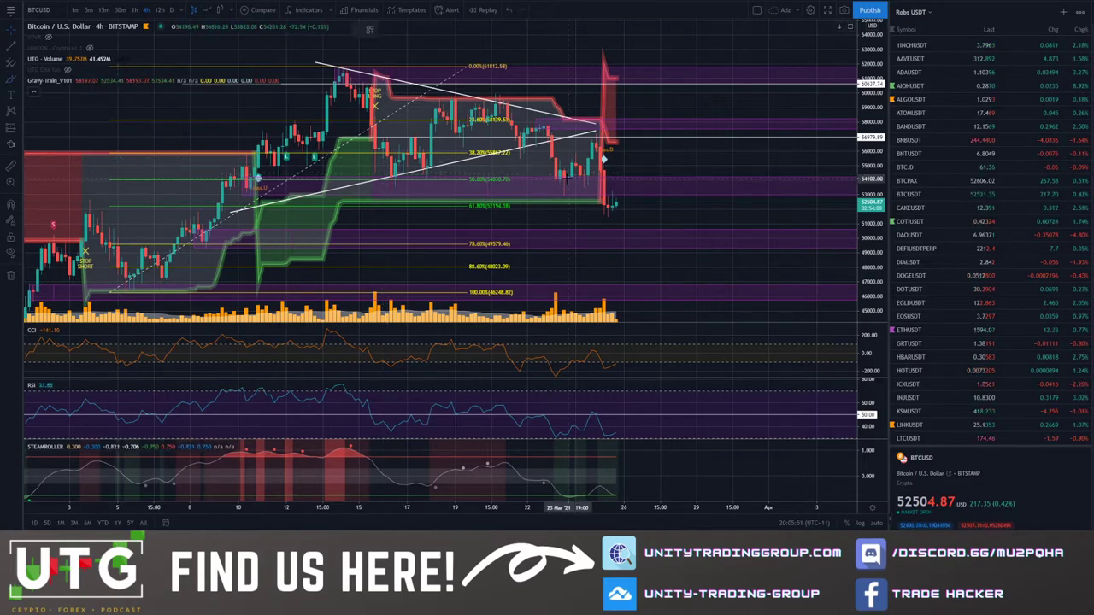
pyautogui.scroll(2, 614, 169)
pyautogui.scroll(-2, 462, 194)
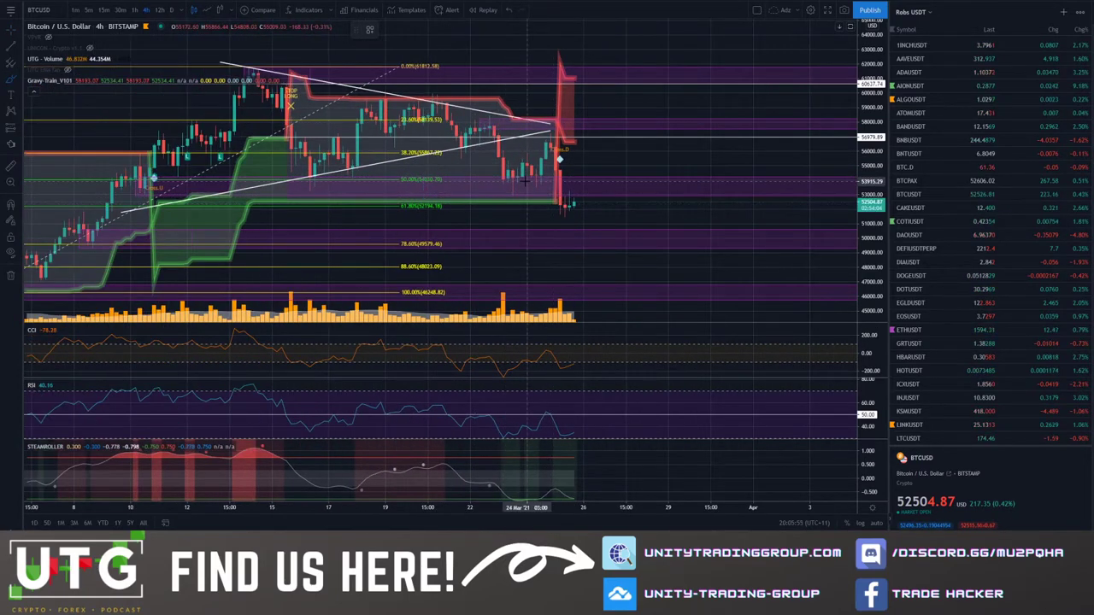
# Brush circles around the candle clusters that touched the purple zone near 54000, and undo the circles.
pyautogui.moveTo(534, 167)
pyautogui.mouseDown()
pyautogui.moveTo(490, 180)
pyautogui.moveTo(537, 197)
pyautogui.mouseUp()
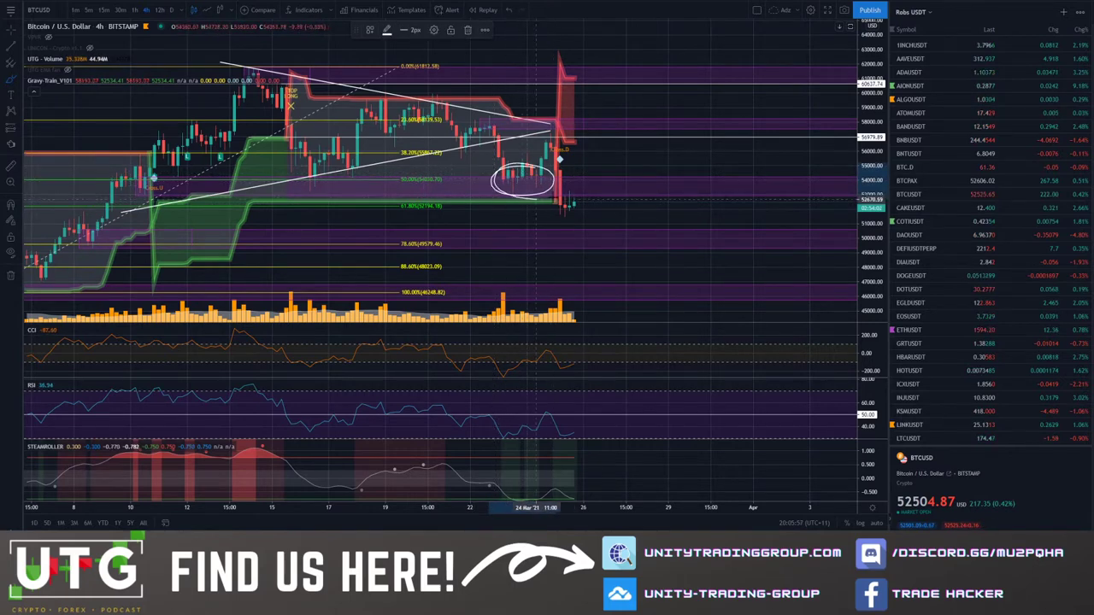
pyautogui.moveTo(160, 174)
pyautogui.mouseDown()
pyautogui.moveTo(126, 181)
pyautogui.moveTo(164, 177)
pyautogui.mouseUp()
pyautogui.moveTo(303, 172)
pyautogui.mouseDown()
pyautogui.moveTo(333, 189)
pyautogui.moveTo(363, 169)
pyautogui.mouseUp()
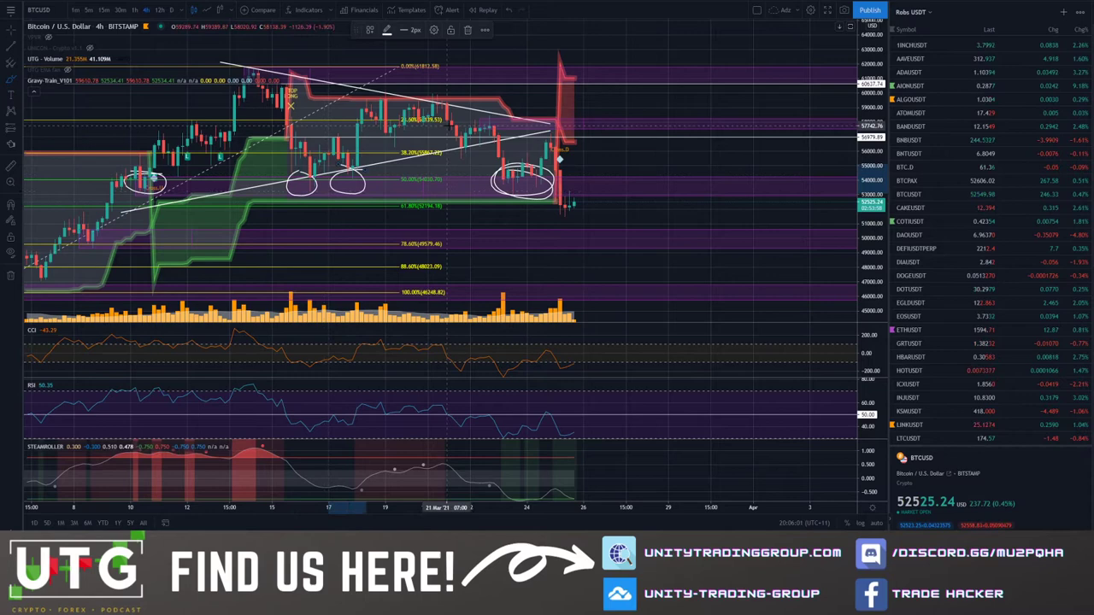
pyautogui.click(510, 14)
pyautogui.click(509, 14)
pyautogui.click(510, 15)
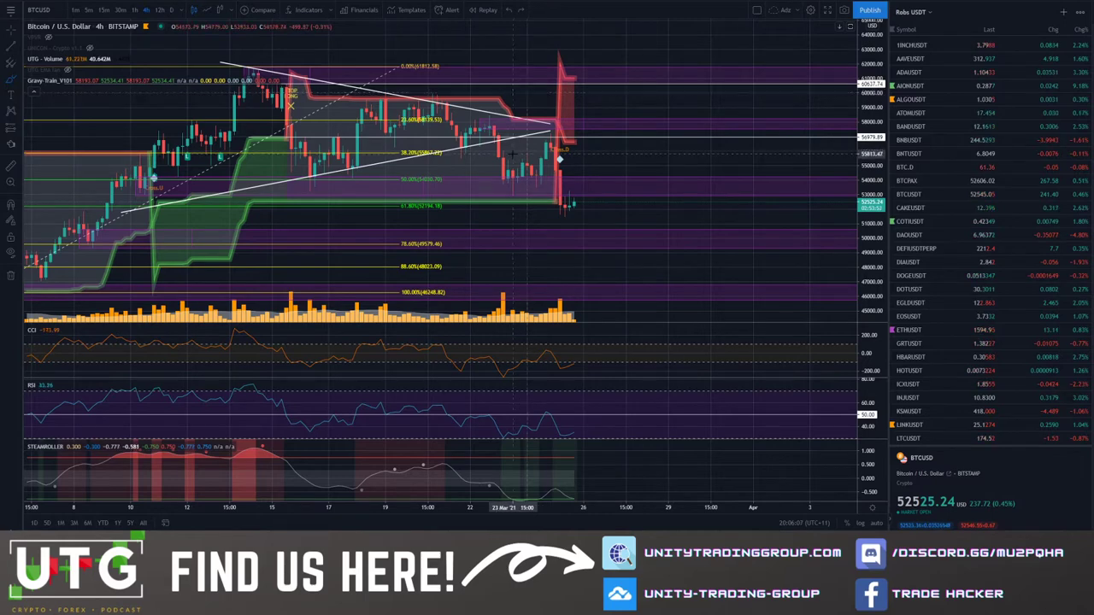
# Brush the latest bounce and drop, undo it, and circle the newest candles near the 61.80% level, undoing that too.
pyautogui.moveTo(511, 154)
pyautogui.mouseDown()
pyautogui.moveTo(548, 141)
pyautogui.moveTo(576, 215)
pyautogui.moveTo(593, 202)
pyautogui.mouseUp()
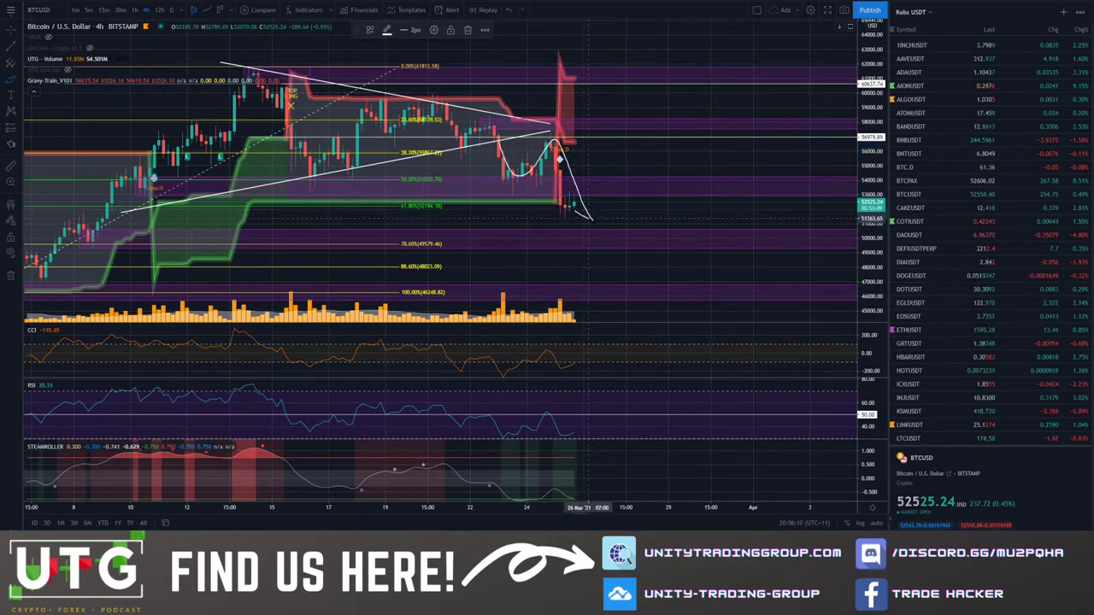
pyautogui.click(510, 10)
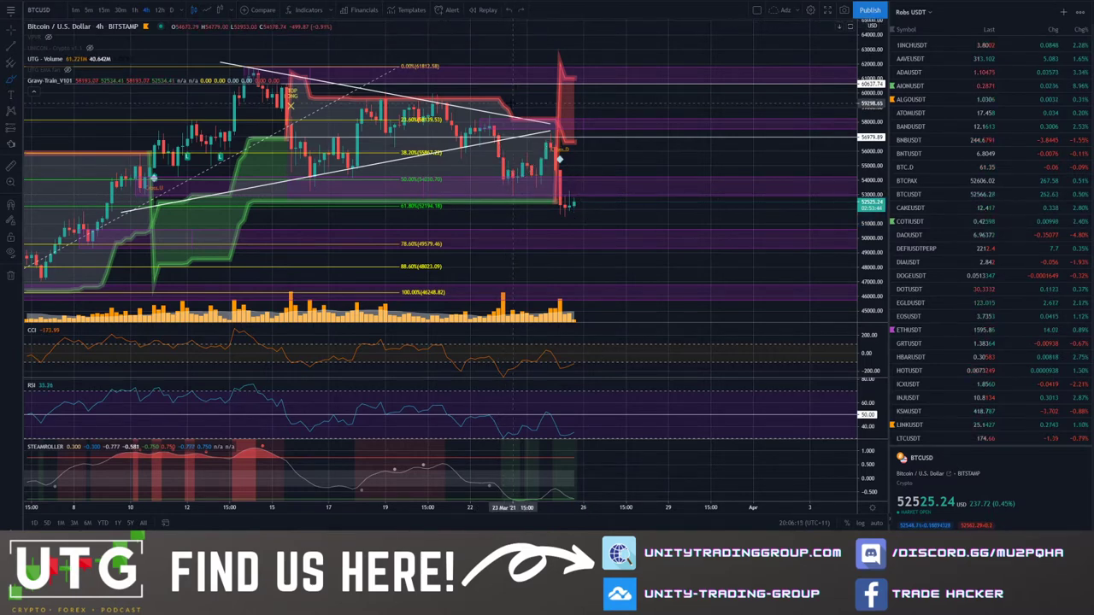
pyautogui.moveTo(560, 173)
pyautogui.mouseDown()
pyautogui.moveTo(573, 202)
pyautogui.moveTo(556, 186)
pyautogui.moveTo(580, 200)
pyautogui.moveTo(573, 186)
pyautogui.mouseUp()
pyautogui.click(509, 11)
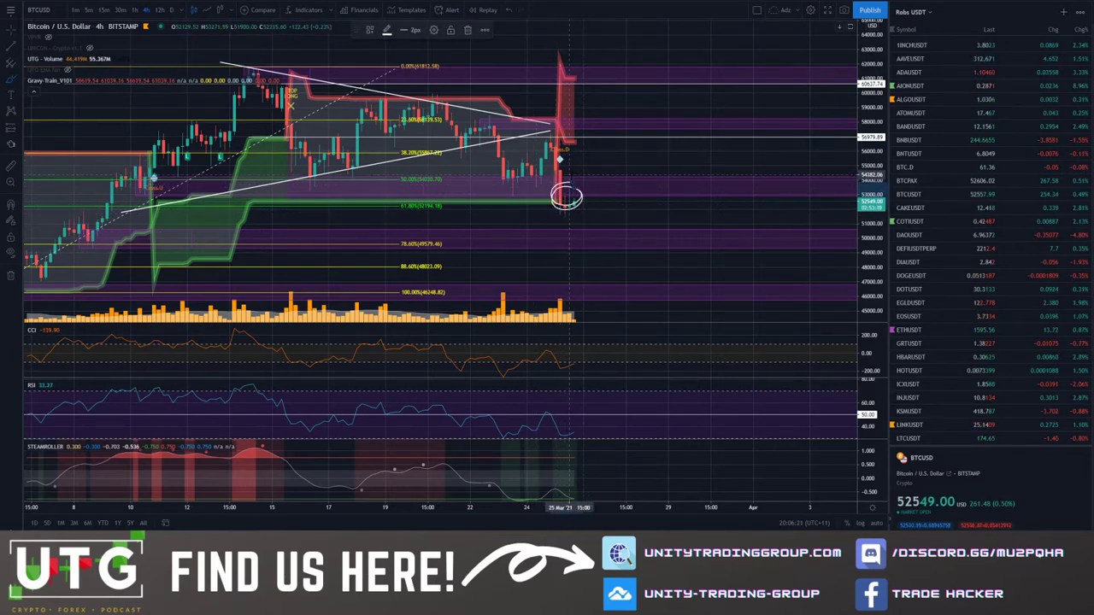
pyautogui.click(509, 10)
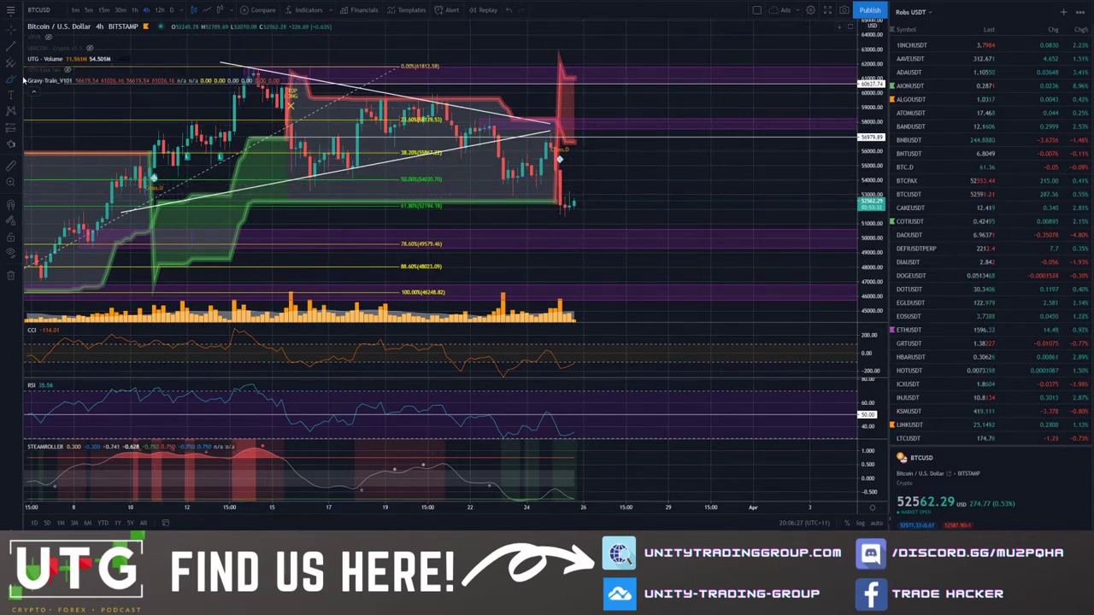
# Circle the point beside the triangle's tip where price met the 56979.89 line, redraw the circle once, and remove it.
pyautogui.scroll(3, 470, 166)
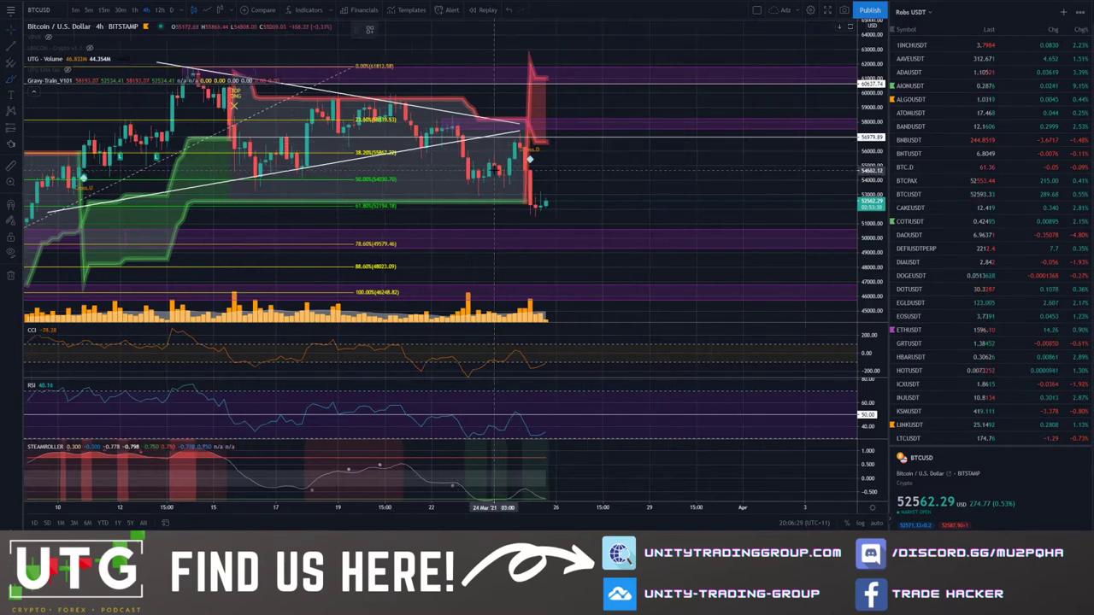
pyautogui.scroll(-1, 487, 164)
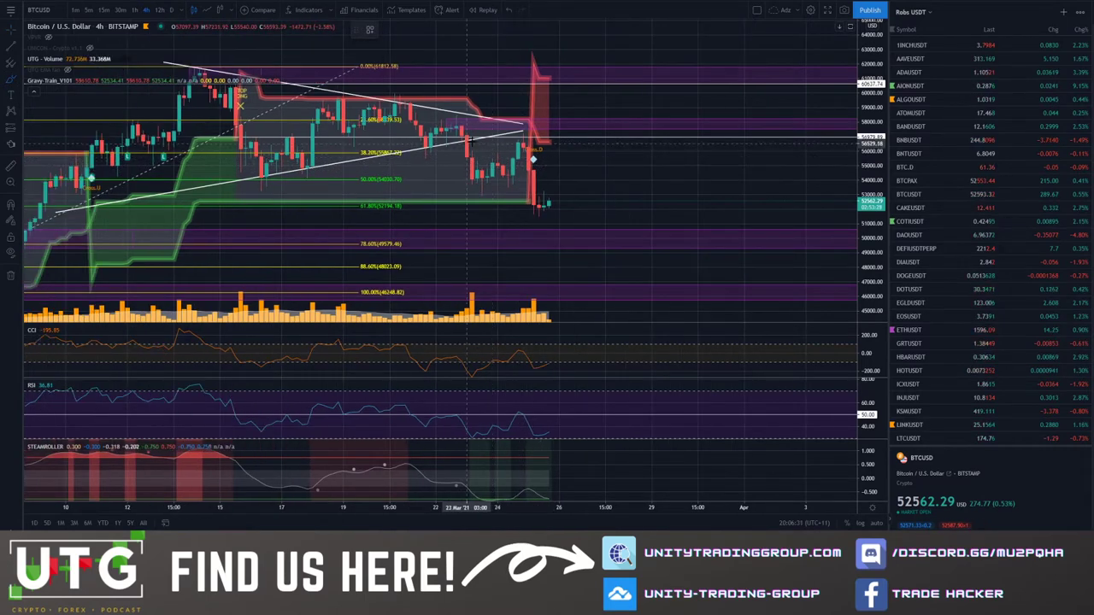
pyautogui.moveTo(568, 134)
pyautogui.mouseDown()
pyautogui.moveTo(522, 140)
pyautogui.moveTo(580, 133)
pyautogui.moveTo(531, 131)
pyautogui.mouseUp()
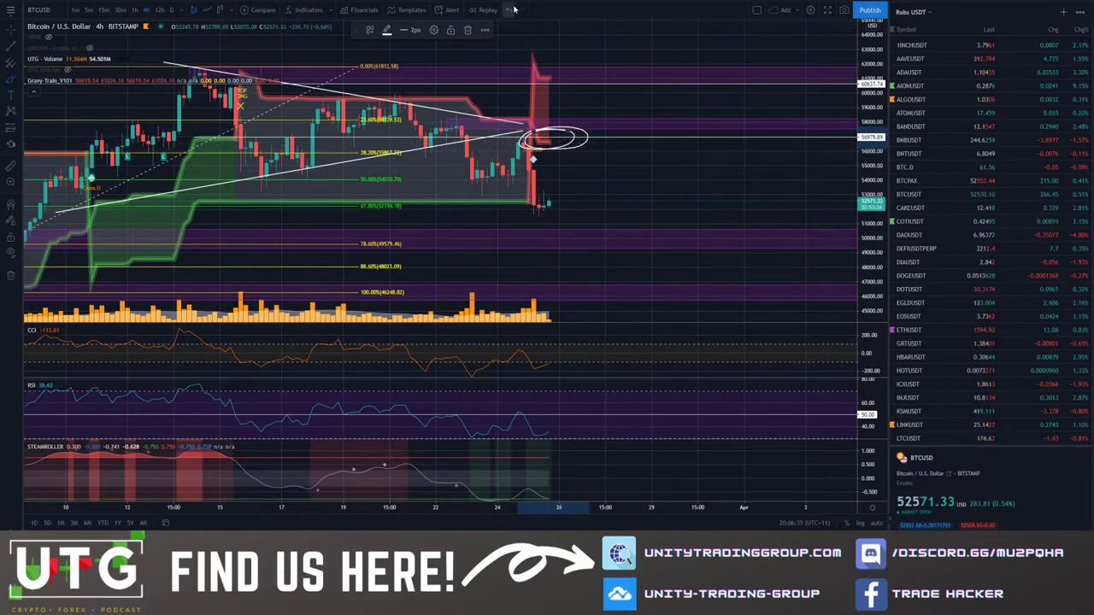
pyautogui.click(467, 30)
pyautogui.moveTo(555, 131); pyautogui.dragTo(519, 135)
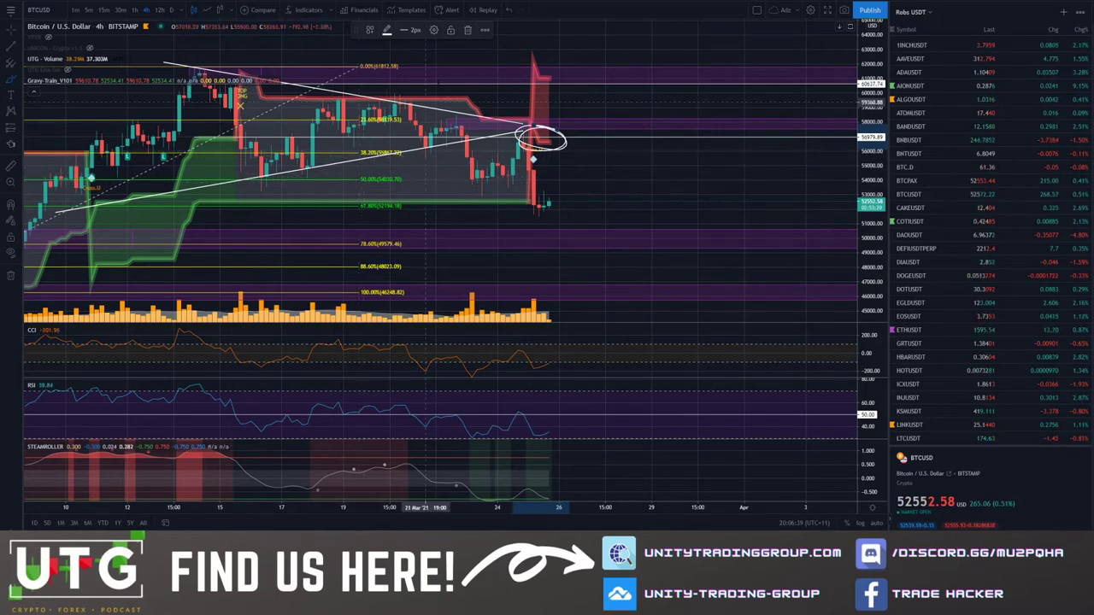
pyautogui.click(508, 11)
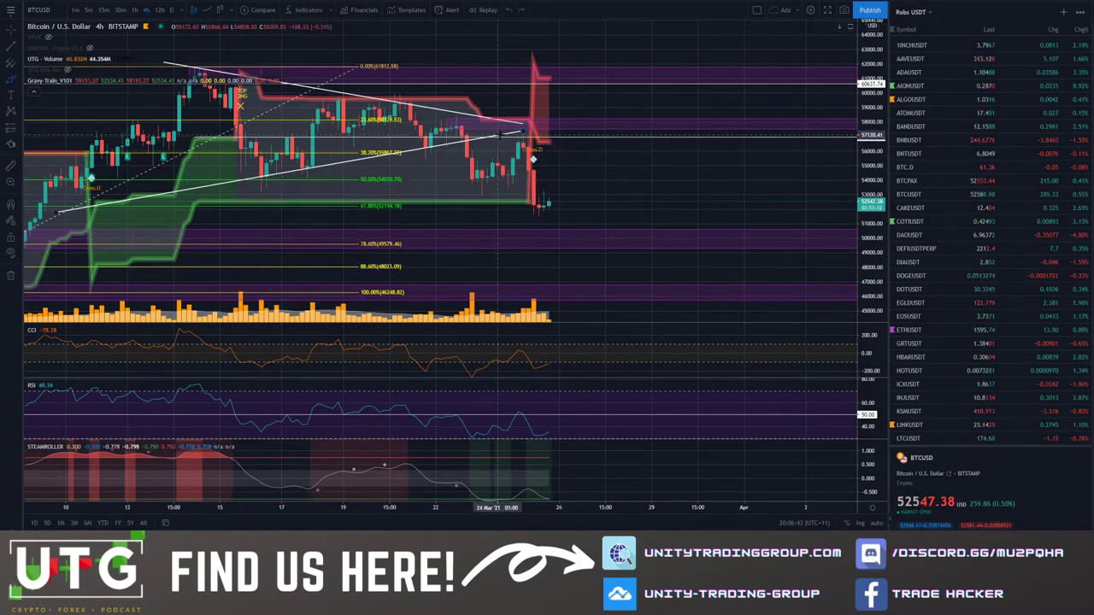
# Circle the start of the 56979.89 line and its meeting point with the latest high, and undo both circles.
pyautogui.scroll(-3, 826, 210)
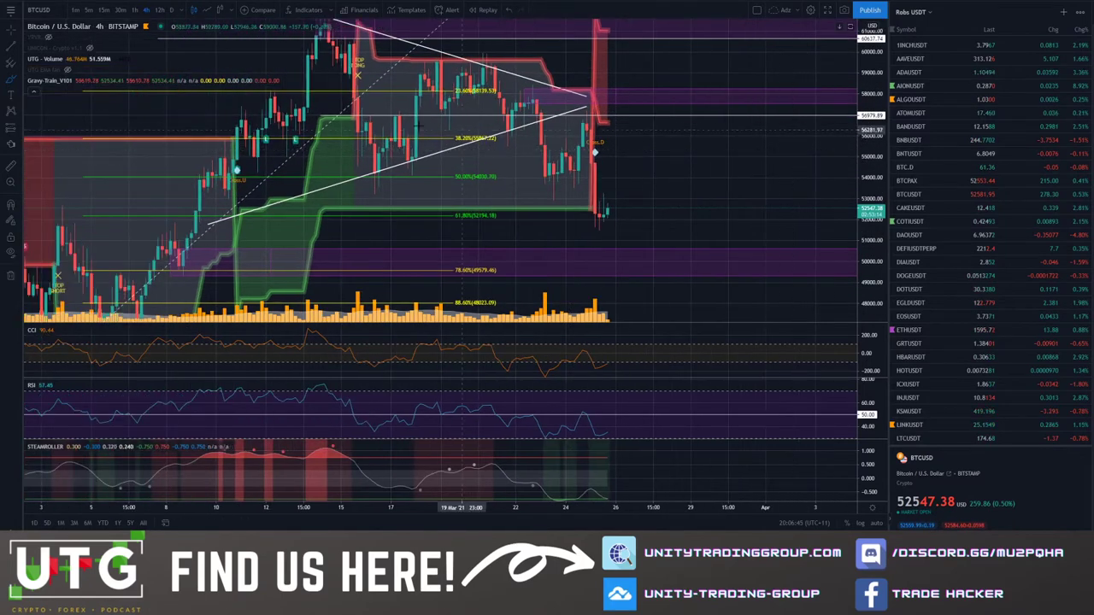
pyautogui.moveTo(350, 108)
pyautogui.mouseDown()
pyautogui.moveTo(340, 122)
pyautogui.moveTo(338, 106)
pyautogui.mouseUp()
pyautogui.moveTo(610, 111); pyautogui.dragTo(569, 110)
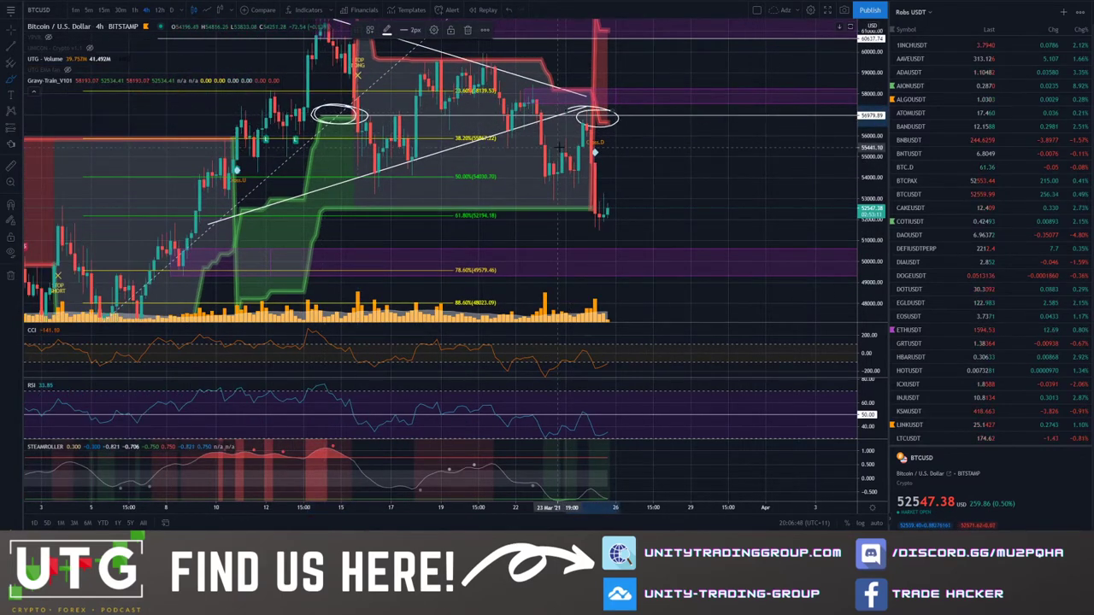
pyautogui.click(510, 11)
pyautogui.click(510, 11)
# Circle the earlier reactions along the 56979.89 line and the red Gravy-Train band's lower edge, undoing all the marks.
pyautogui.moveTo(399, 103); pyautogui.dragTo(398, 112)
pyautogui.moveTo(539, 105)
pyautogui.mouseDown()
pyautogui.moveTo(513, 107)
pyautogui.moveTo(525, 100)
pyautogui.mouseUp()
pyautogui.moveTo(367, 108)
pyautogui.mouseDown()
pyautogui.moveTo(344, 111)
pyautogui.moveTo(369, 109)
pyautogui.mouseUp()
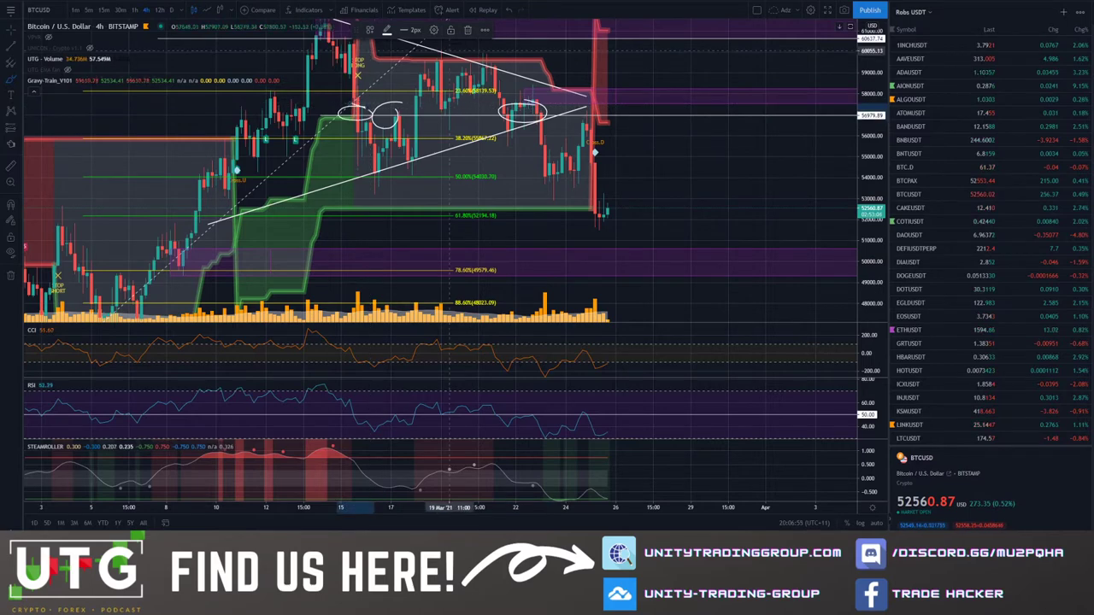
pyautogui.click(509, 12)
pyautogui.click(509, 11)
pyautogui.click(509, 11)
pyautogui.moveTo(608, 112)
pyautogui.mouseDown()
pyautogui.moveTo(587, 119)
pyautogui.moveTo(610, 114)
pyautogui.mouseUp()
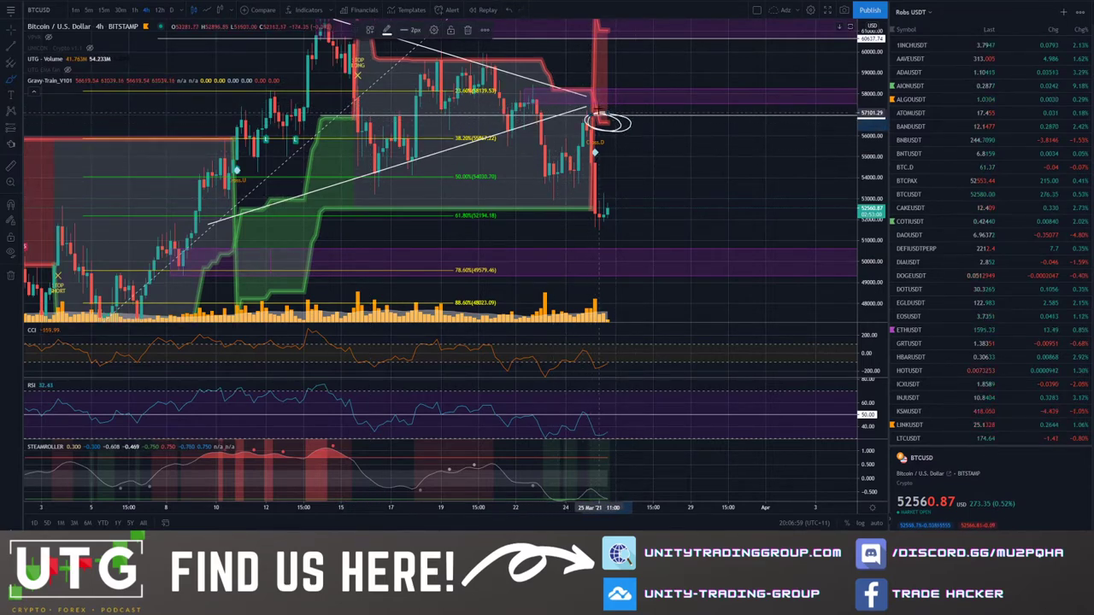
pyautogui.click(510, 12)
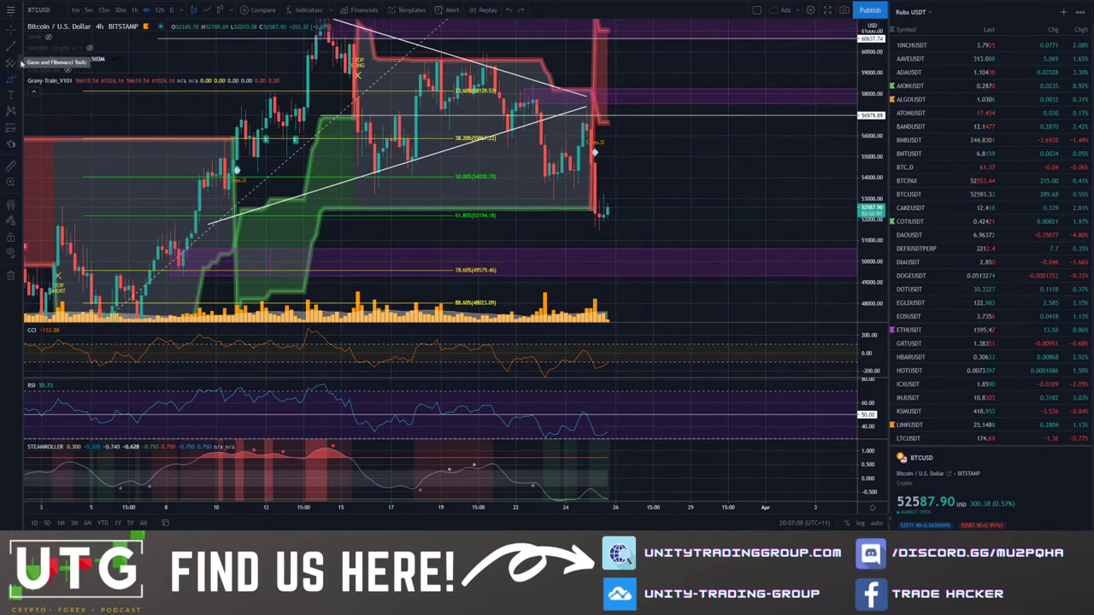
# Place a horizontal ray at 54029.64, starting before the 10 March candles along the 50% Fibonacci level.
pyautogui.click(22, 64)
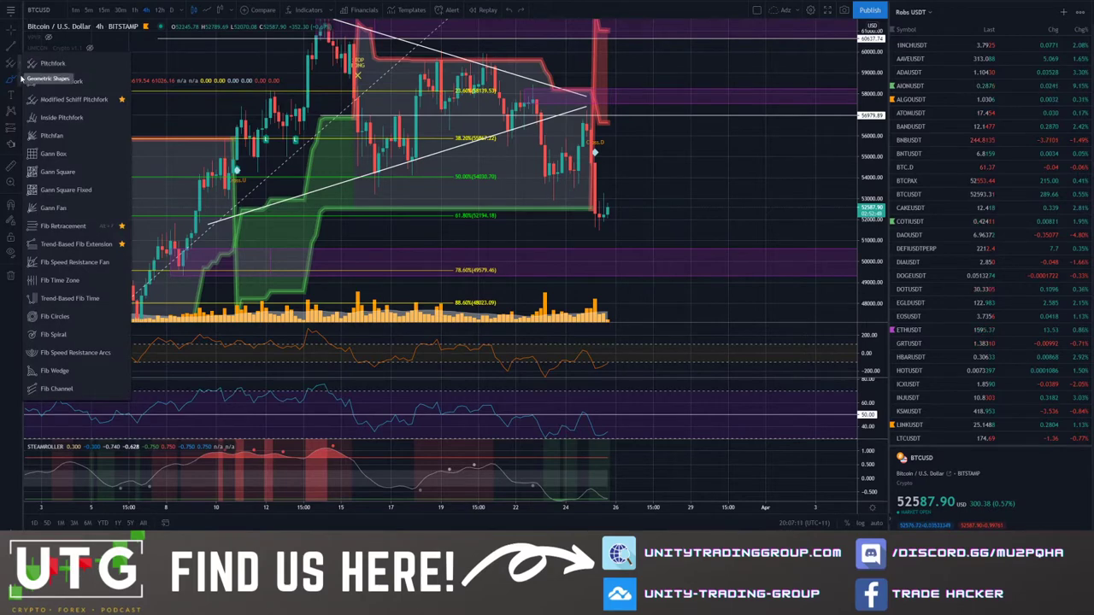
pyautogui.click(21, 46)
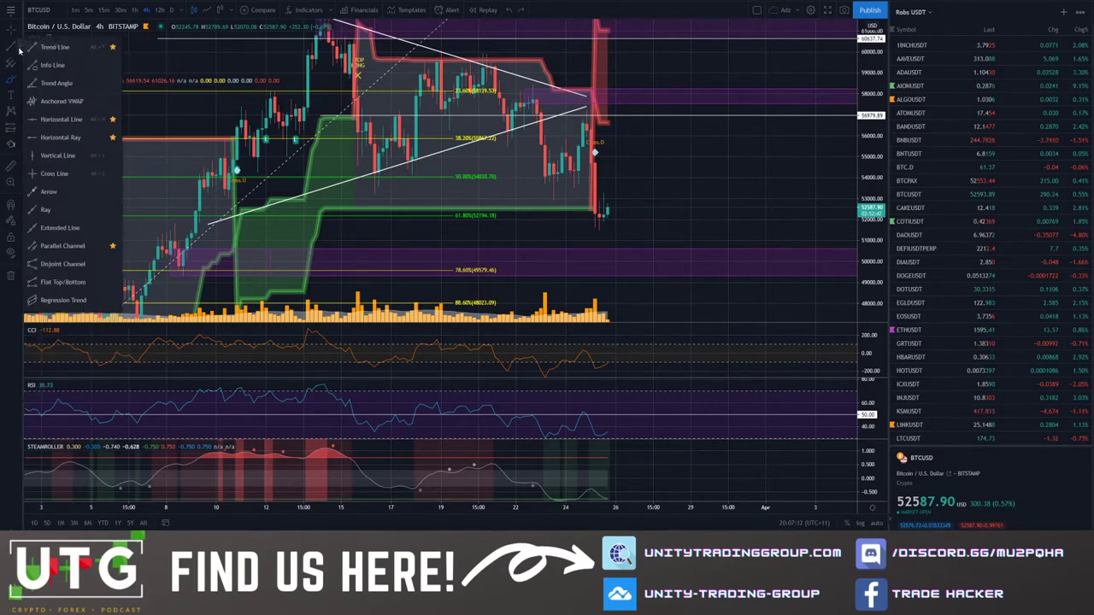
pyautogui.click(68, 138)
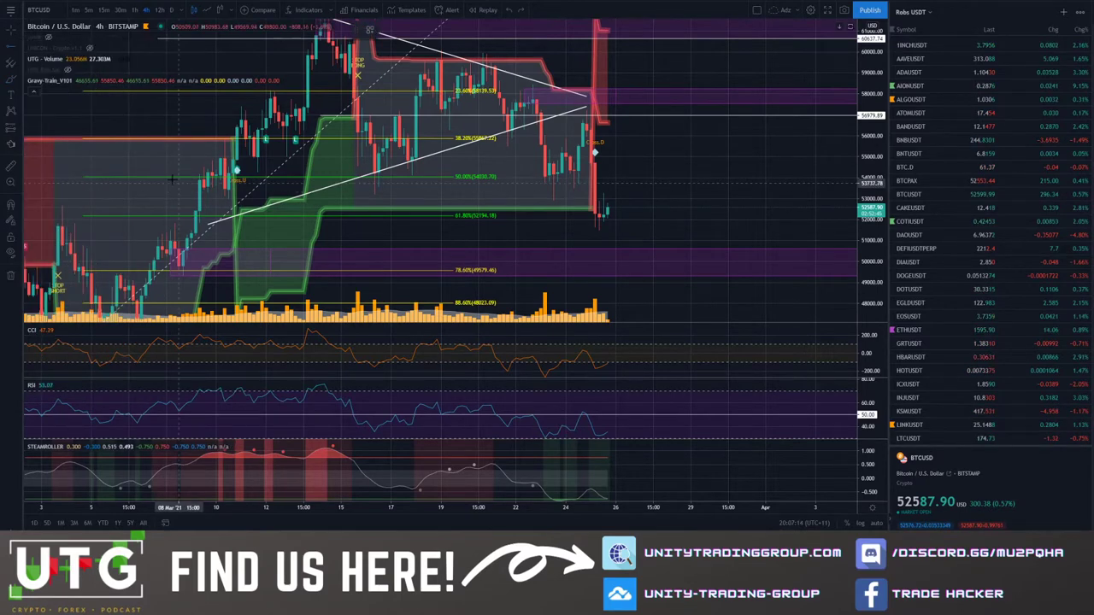
pyautogui.click(101, 176)
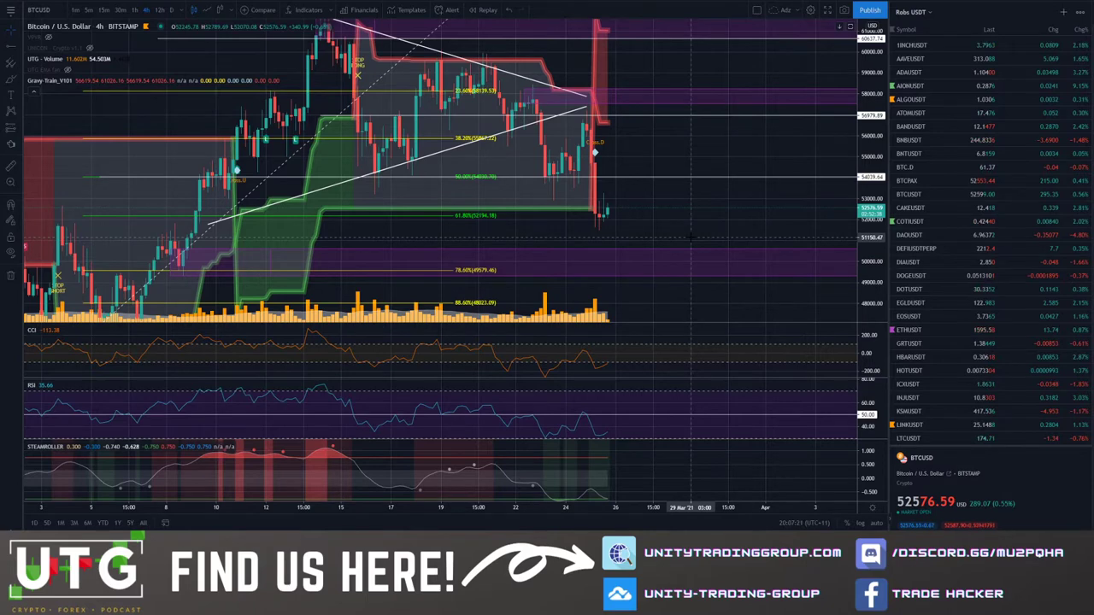
# Brush a projected bounce from the recent low up to the 54029.64 ray, circle the target, and undo both marks.
pyautogui.click(11, 78)
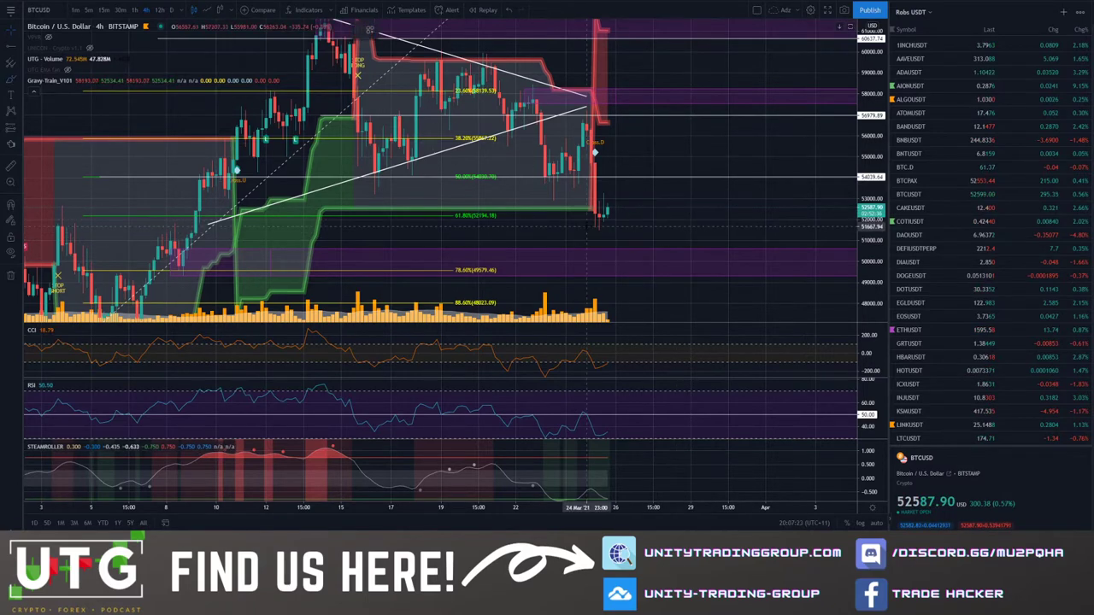
pyautogui.moveTo(583, 211)
pyautogui.mouseDown()
pyautogui.moveTo(615, 215)
pyautogui.moveTo(664, 177)
pyautogui.moveTo(609, 178)
pyautogui.mouseUp()
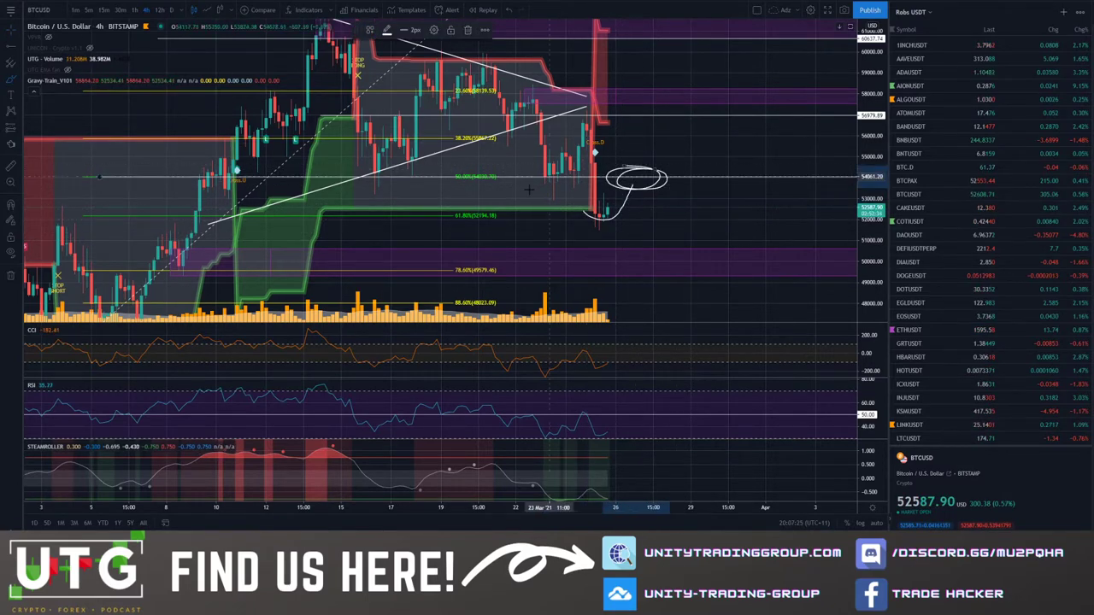
pyautogui.click(508, 11)
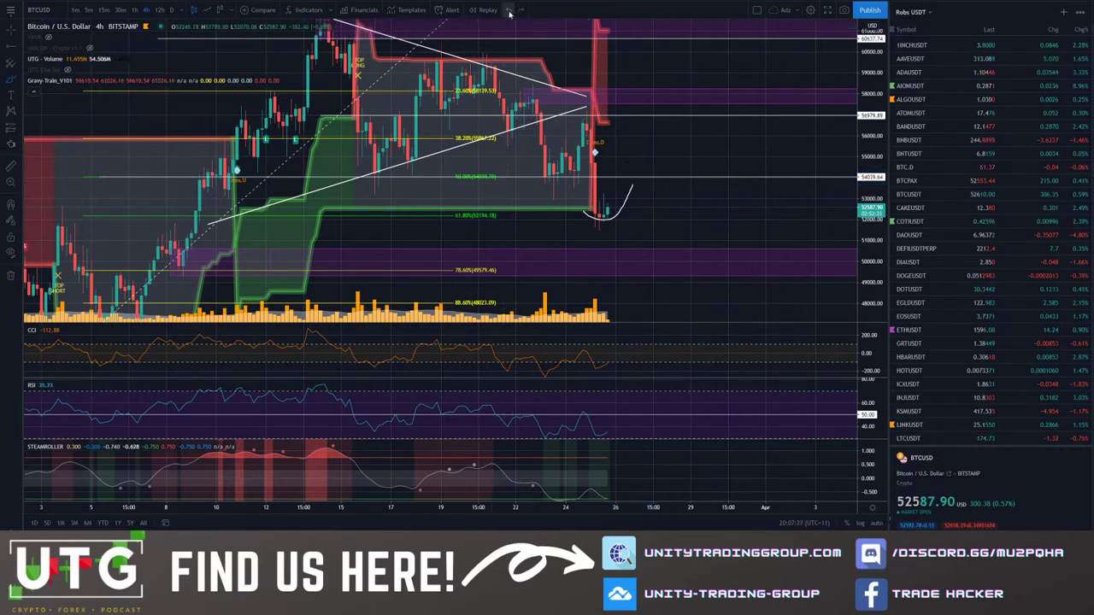
pyautogui.click(509, 11)
# Trace the previous bounce up to the 56979.89 line, circle its high, and undo both marks.
pyautogui.moveTo(531, 158)
pyautogui.mouseDown()
pyautogui.moveTo(608, 109)
pyautogui.moveTo(598, 107)
pyautogui.mouseUp()
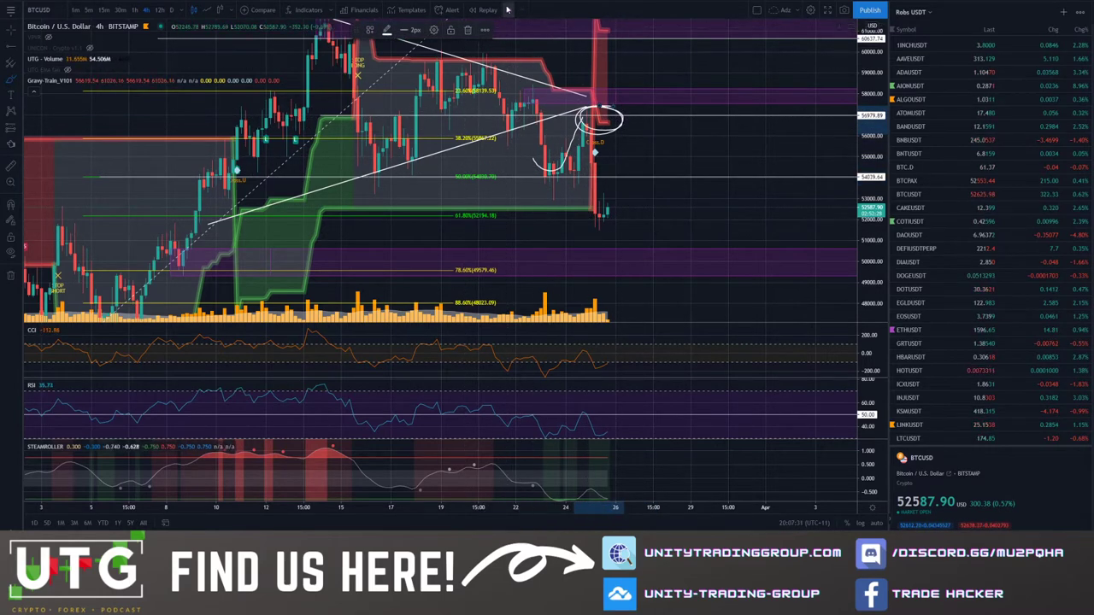
pyautogui.hotkey('ctrl', 'z')
pyautogui.hotkey('ctrl', 'z')
# Circle the 54029.64 ray ahead of price and brush a projected rise to it and rejection downward, undoing the marks.
pyautogui.moveTo(631, 167); pyautogui.dragTo(616, 162)
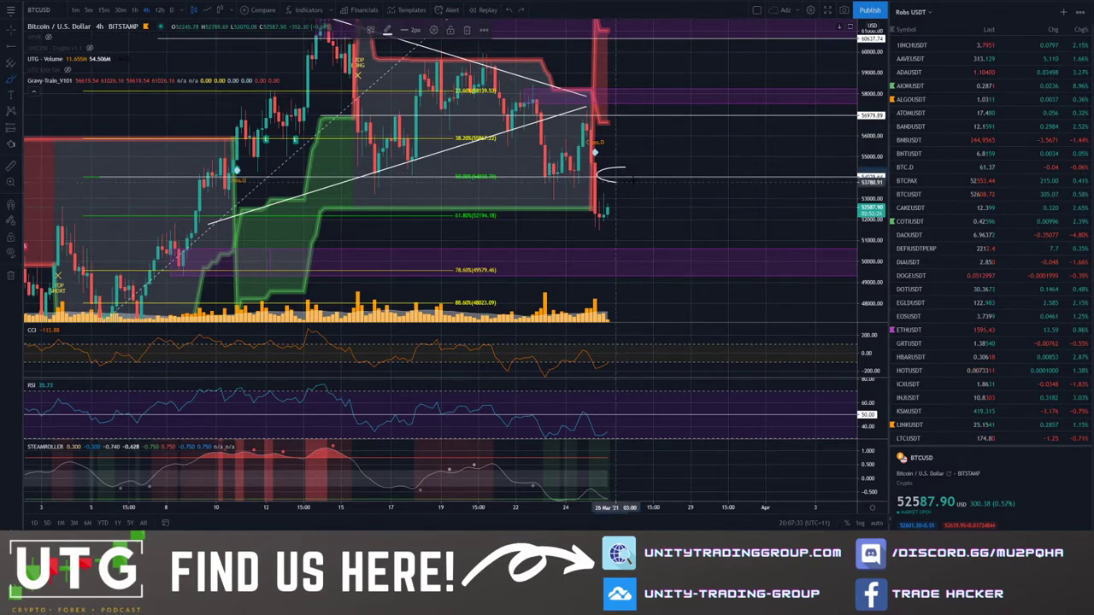
pyautogui.moveTo(564, 202)
pyautogui.mouseDown()
pyautogui.moveTo(602, 220)
pyautogui.moveTo(616, 175)
pyautogui.moveTo(646, 240)
pyautogui.moveTo(649, 214)
pyautogui.mouseUp()
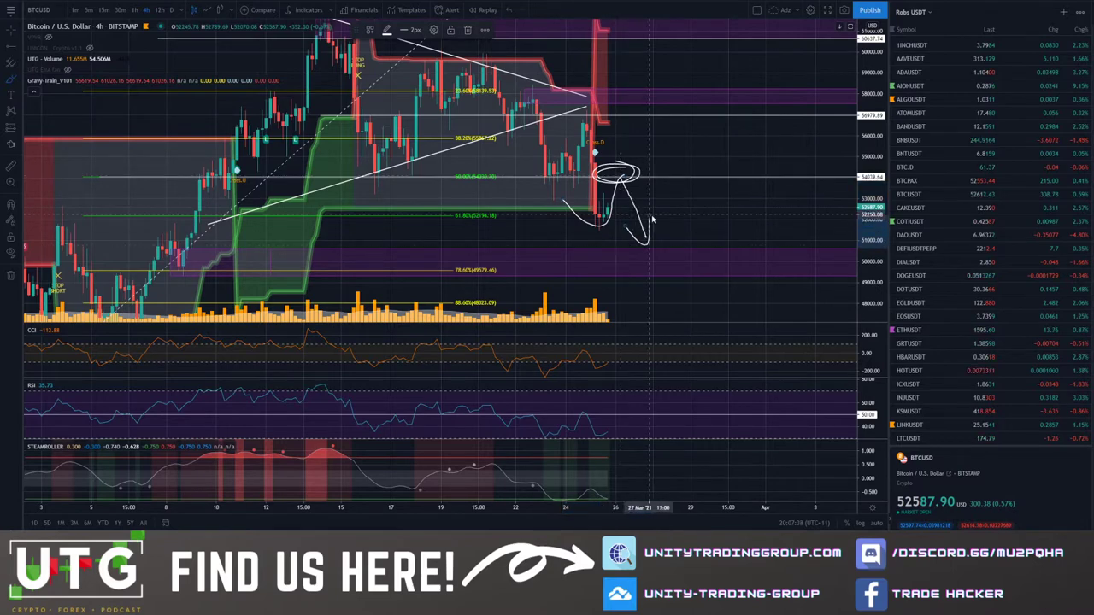
pyautogui.click(509, 10)
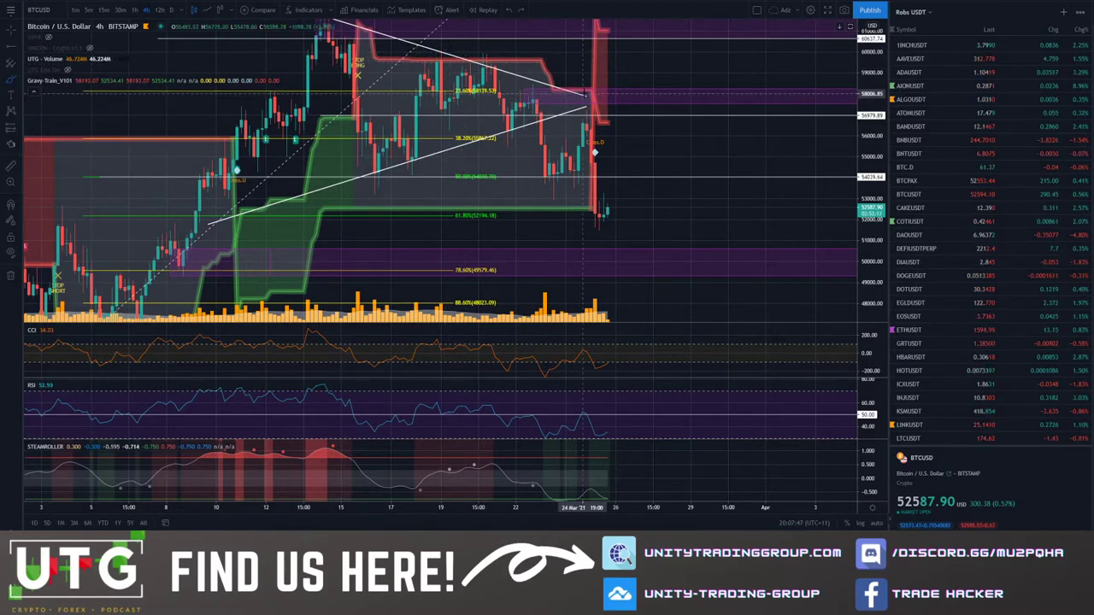
# Circle the upcoming resistance areas on the 54029.64 and 56979.89 lines, and undo the circles.
pyautogui.scroll(-2, 658, 117)
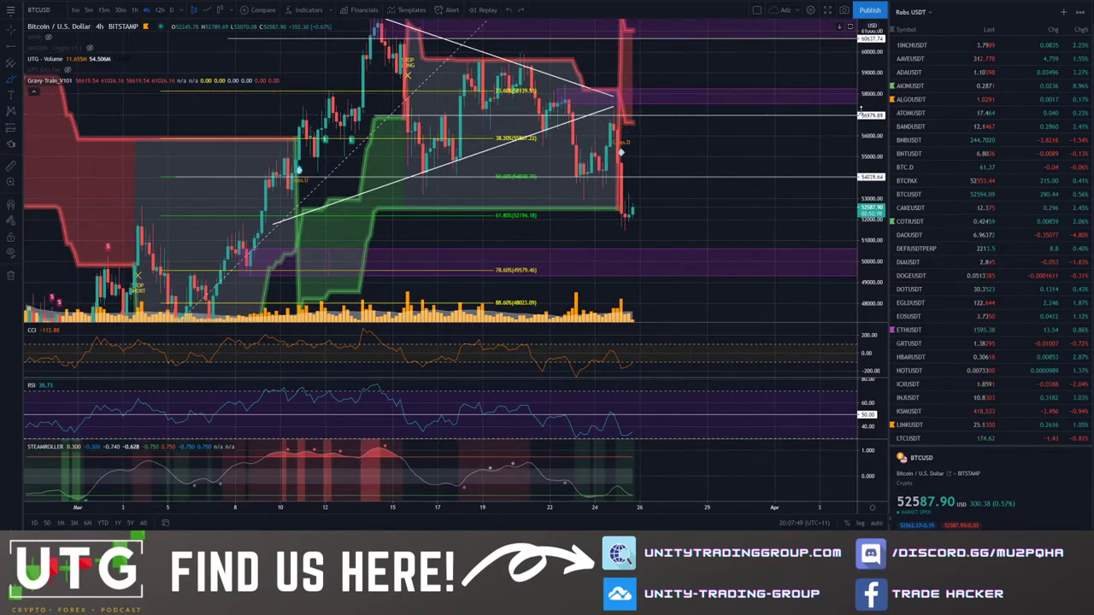
pyautogui.moveTo(702, 164)
pyautogui.mouseDown()
pyautogui.moveTo(629, 190)
pyautogui.moveTo(556, 196)
pyautogui.moveTo(573, 221)
pyautogui.mouseUp()
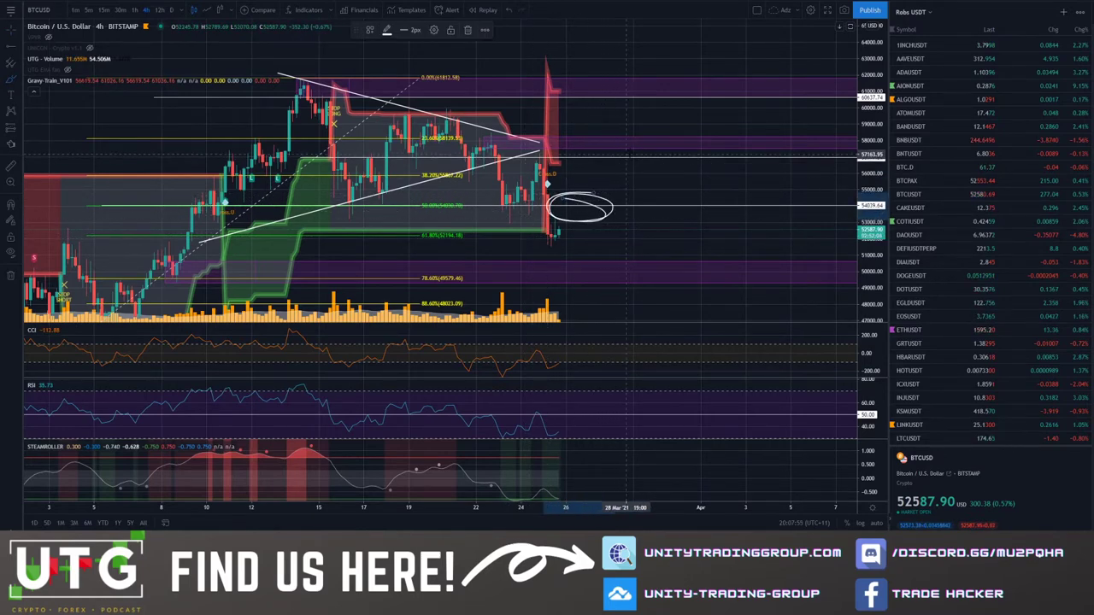
pyautogui.moveTo(622, 149)
pyautogui.mouseDown()
pyautogui.moveTo(590, 146)
pyautogui.moveTo(565, 160)
pyautogui.mouseUp()
pyautogui.click(507, 11)
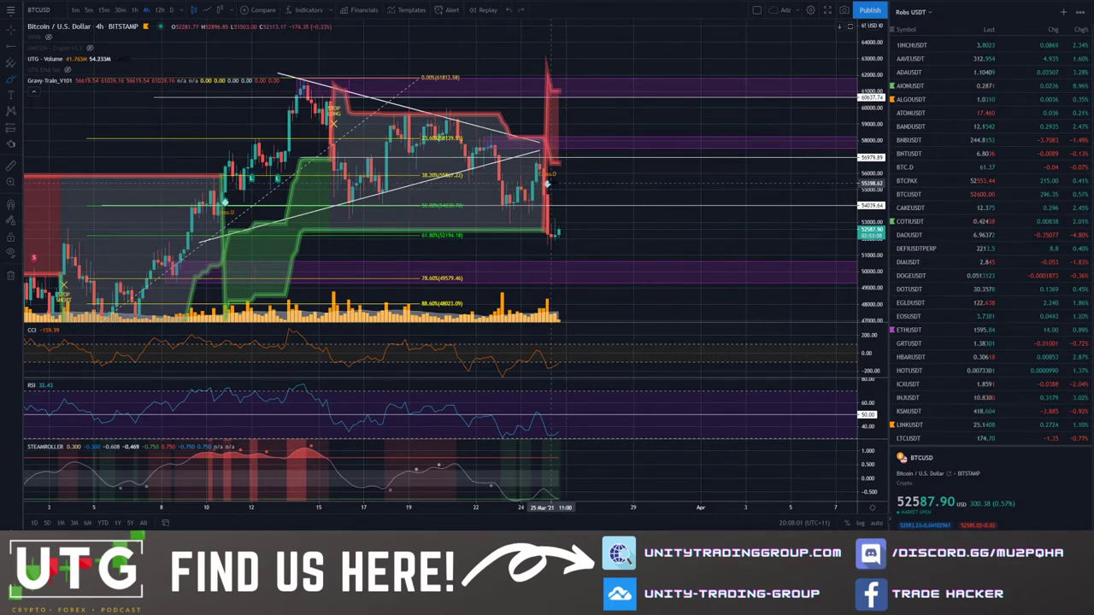
# Switch the symbol list to AA - Watchlist and open the ETHUSD chart.
pyautogui.click(907, 16)
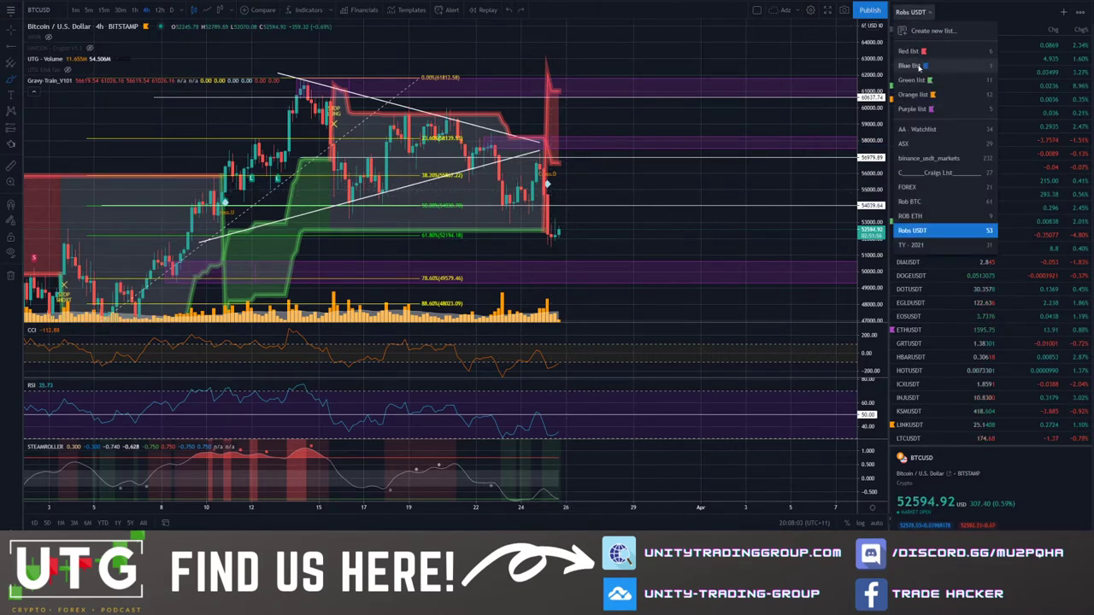
pyautogui.click(922, 130)
pyautogui.click(907, 59)
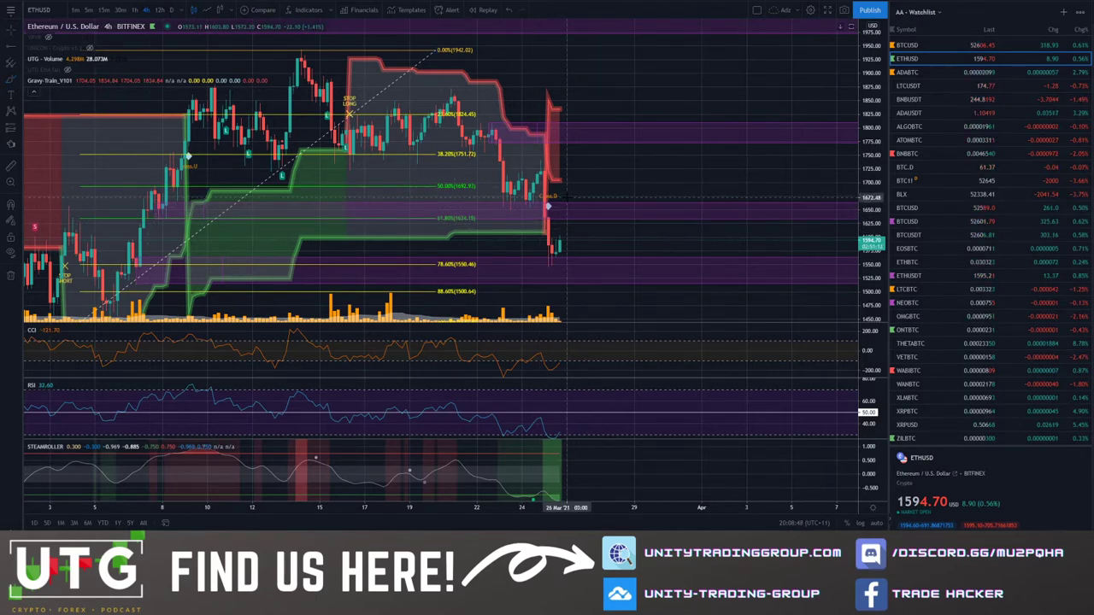
# Delete the middle purple zone near 1650 on the ETHUSD chart.
pyautogui.click(568, 207)
pyautogui.press('Delete')
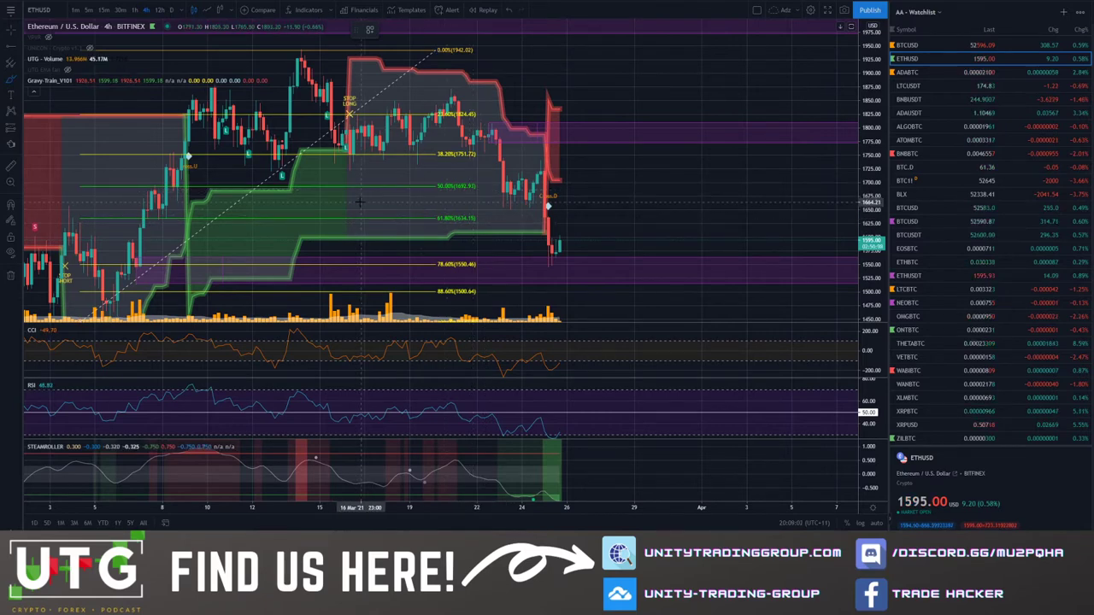
# Circle the earlier and current price reactions in the lower purple zone, mark the upper purple zone, and undo the marks.
pyautogui.moveTo(129, 259); pyautogui.dragTo(152, 261)
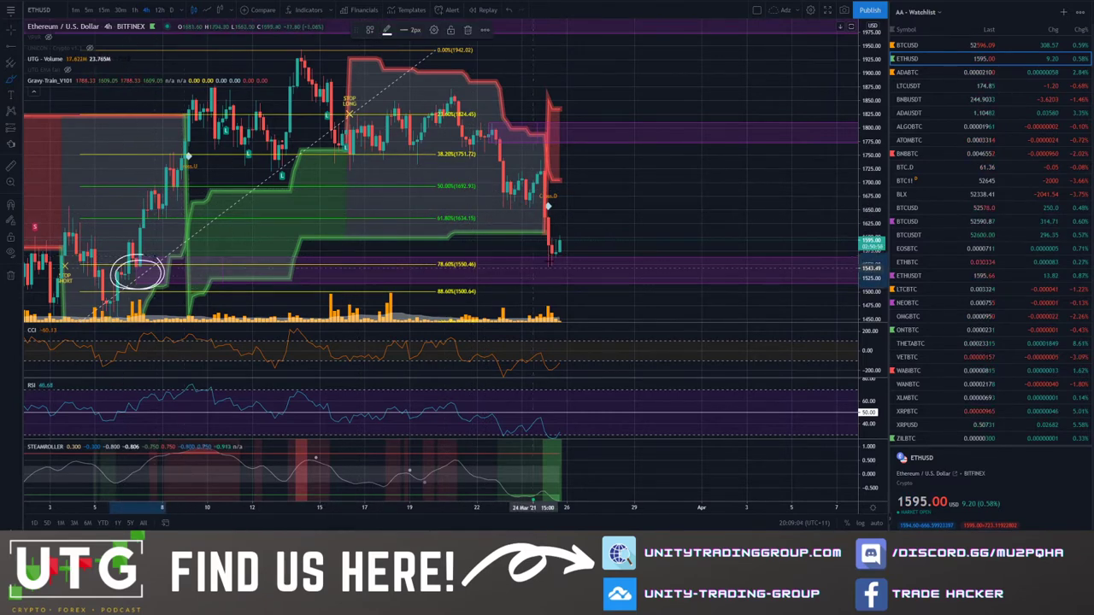
pyautogui.moveTo(555, 243)
pyautogui.mouseDown()
pyautogui.moveTo(530, 261)
pyautogui.moveTo(589, 265)
pyautogui.moveTo(559, 246)
pyautogui.mouseUp()
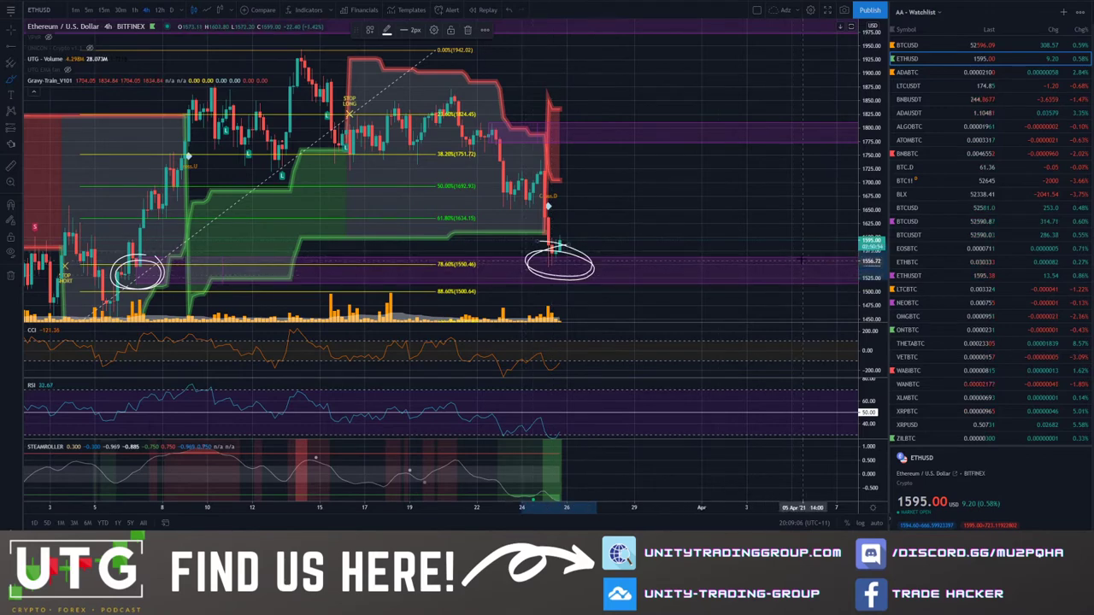
pyautogui.click(509, 10)
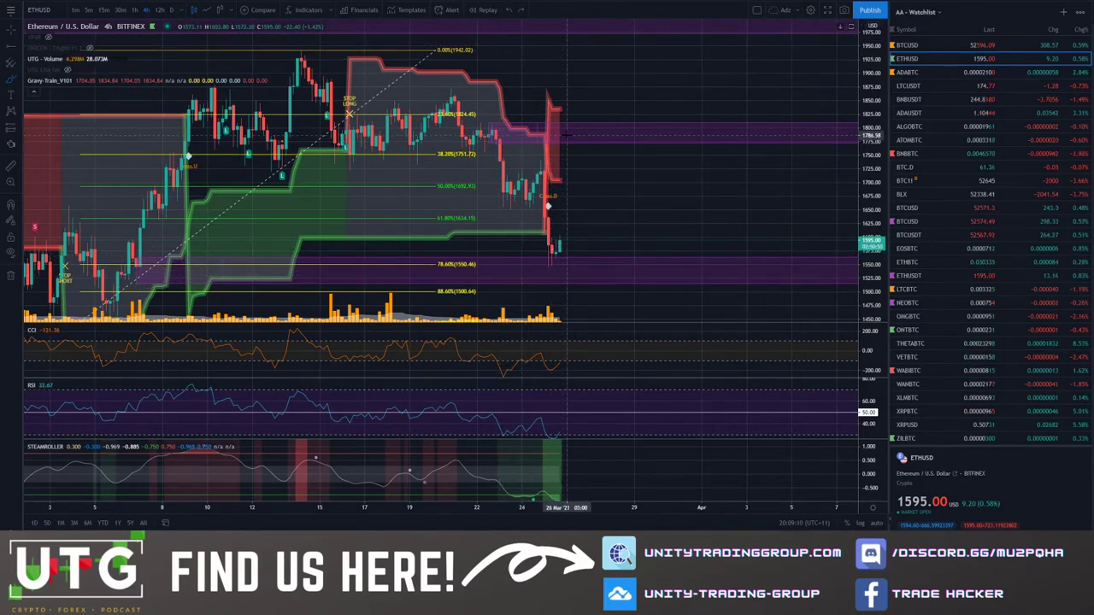
pyautogui.moveTo(555, 111)
pyautogui.mouseDown()
pyautogui.moveTo(594, 150)
pyautogui.moveTo(538, 163)
pyautogui.moveTo(609, 154)
pyautogui.mouseUp()
pyautogui.hotkey('ctrl', 'z')
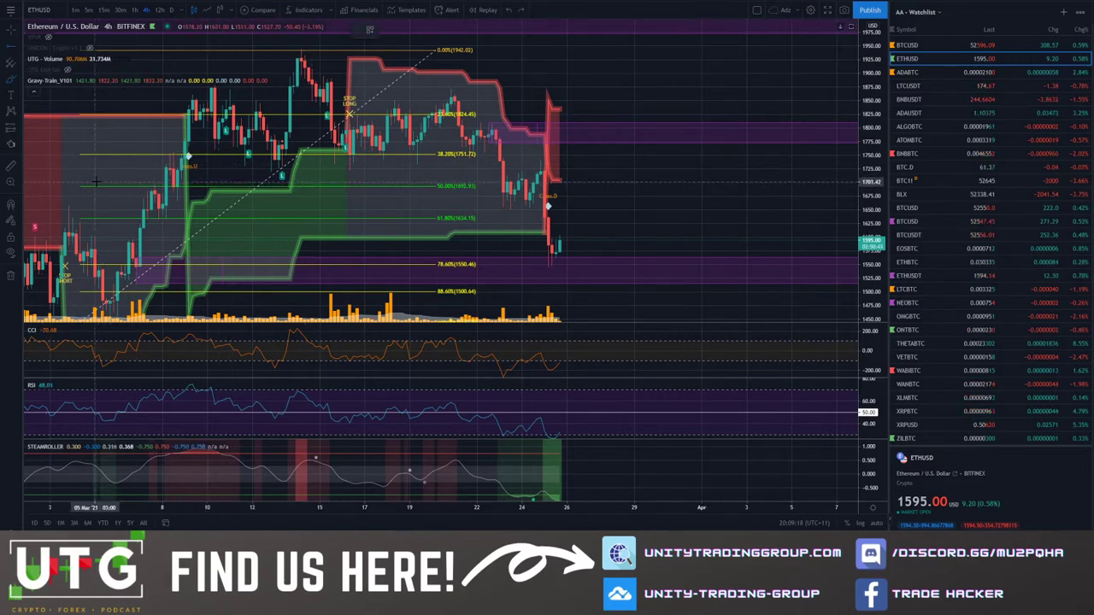
# Draw a horizontal ray at 1701.42 starting from 5 March.
pyautogui.hotkey('alt', 'j')
pyautogui.click(469, 210)
# Brush circles around the Gravy-Train support step, the recent candles and the early-March candles along the 1701.42 ray, and undo them.
pyautogui.click(10, 82)
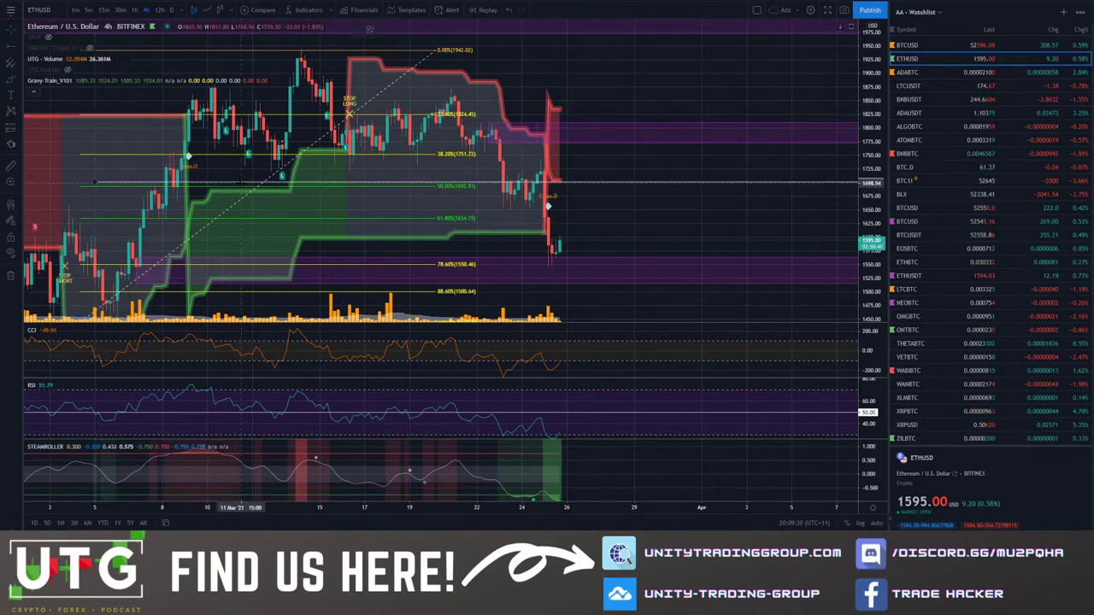
pyautogui.moveTo(293, 182)
pyautogui.mouseDown()
pyautogui.moveTo(212, 188)
pyautogui.moveTo(282, 195)
pyautogui.moveTo(225, 202)
pyautogui.mouseUp()
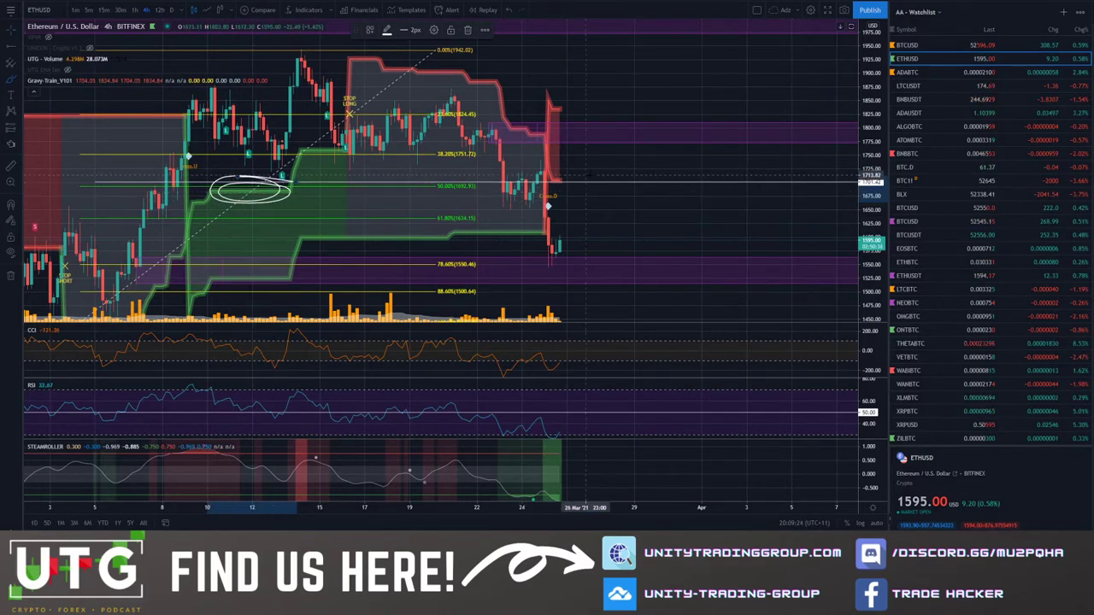
pyautogui.moveTo(544, 178)
pyautogui.mouseDown()
pyautogui.moveTo(596, 183)
pyautogui.moveTo(481, 181)
pyautogui.moveTo(538, 181)
pyautogui.mouseUp()
pyautogui.click(508, 10)
pyautogui.click(508, 10)
pyautogui.moveTo(178, 175)
pyautogui.mouseDown()
pyautogui.moveTo(148, 183)
pyautogui.moveTo(188, 178)
pyautogui.mouseUp()
pyautogui.click(509, 11)
pyautogui.click(509, 11)
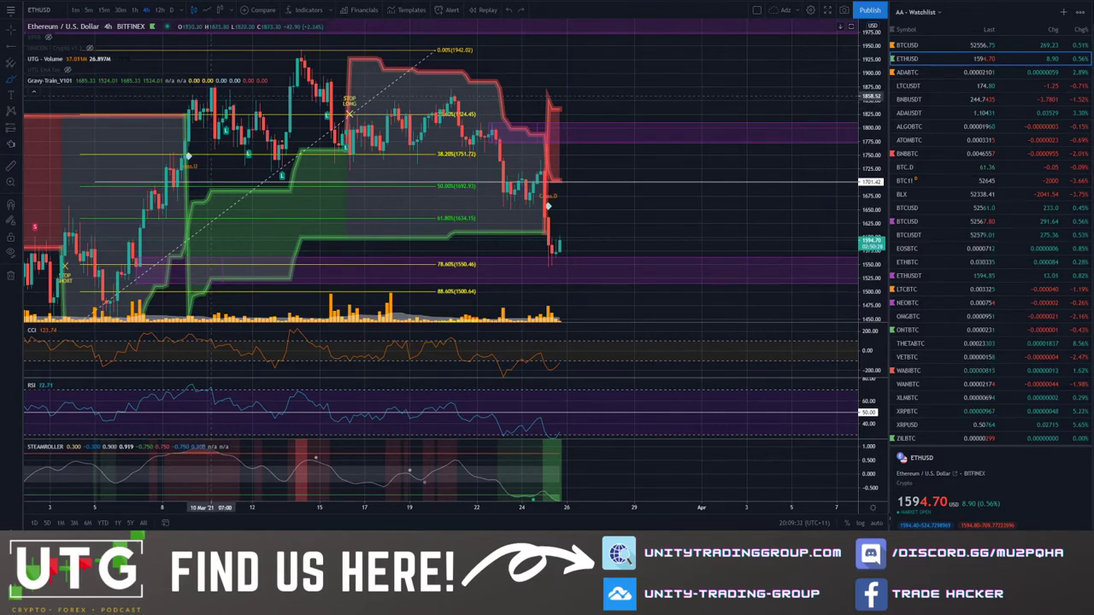
# With Gravy-Train hidden, try a rectangle zone from about 1715 to 1740 at the latest swing high, then remove it and restore the indicator.
pyautogui.click(81, 81)
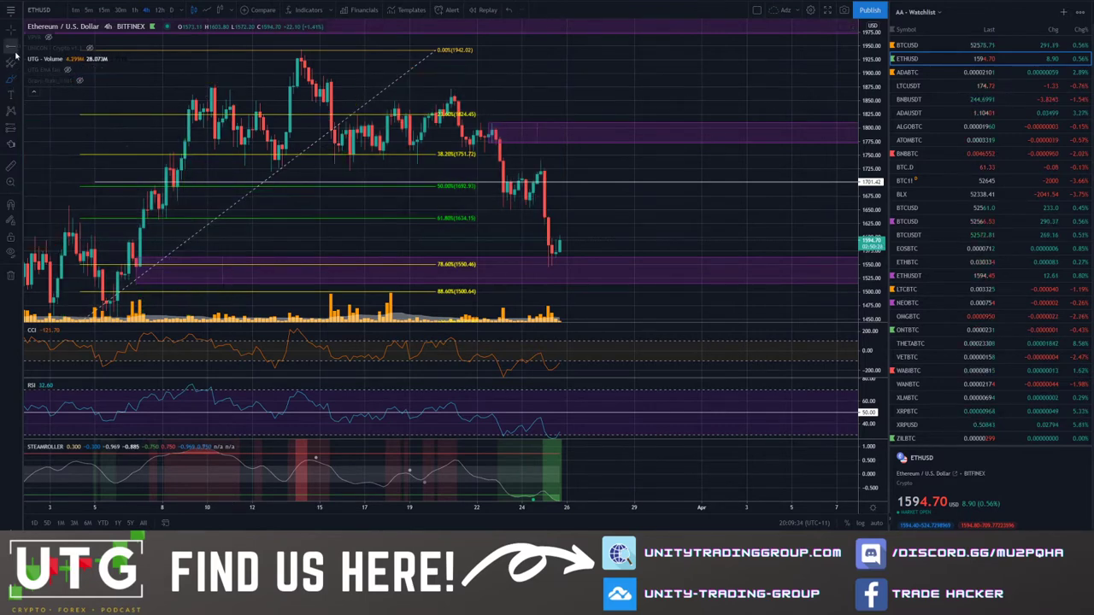
pyautogui.click(20, 84)
pyautogui.click(53, 134)
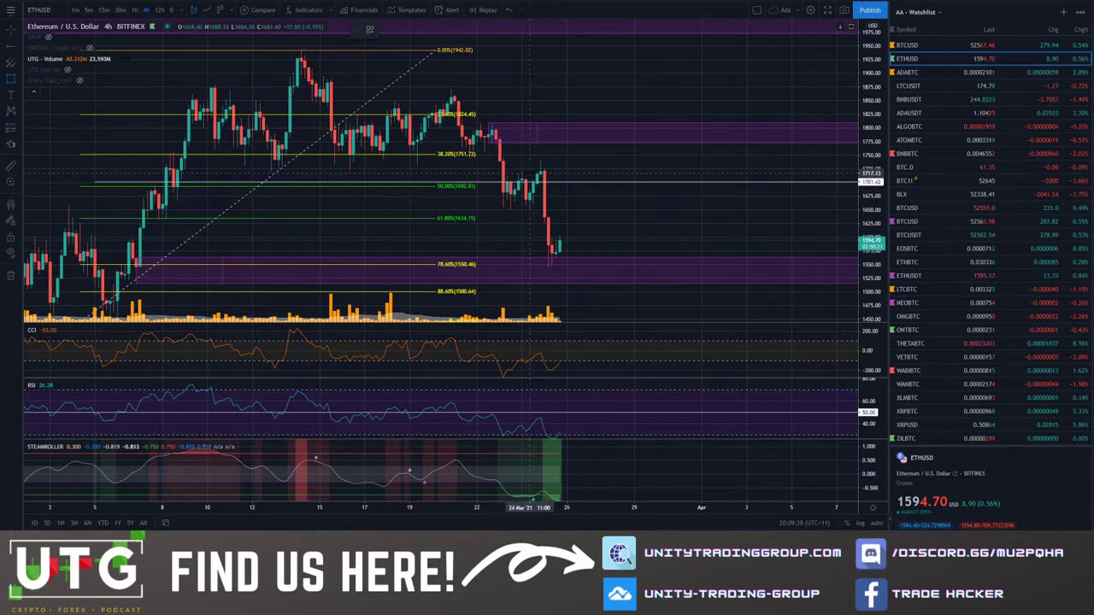
pyautogui.moveTo(530, 175); pyautogui.dragTo(564, 159)
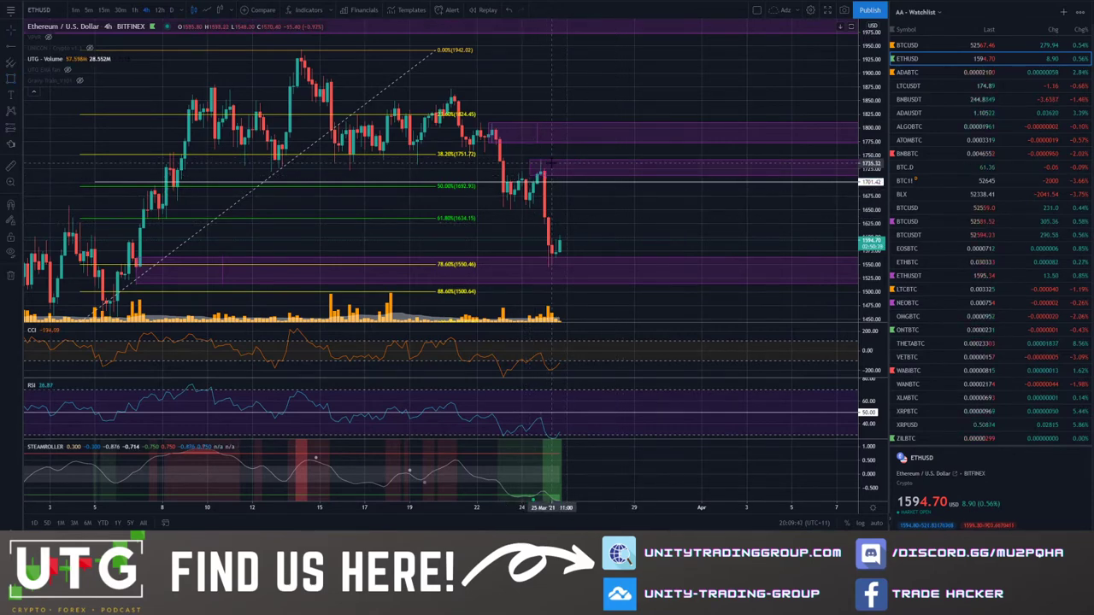
pyautogui.press('Delete')
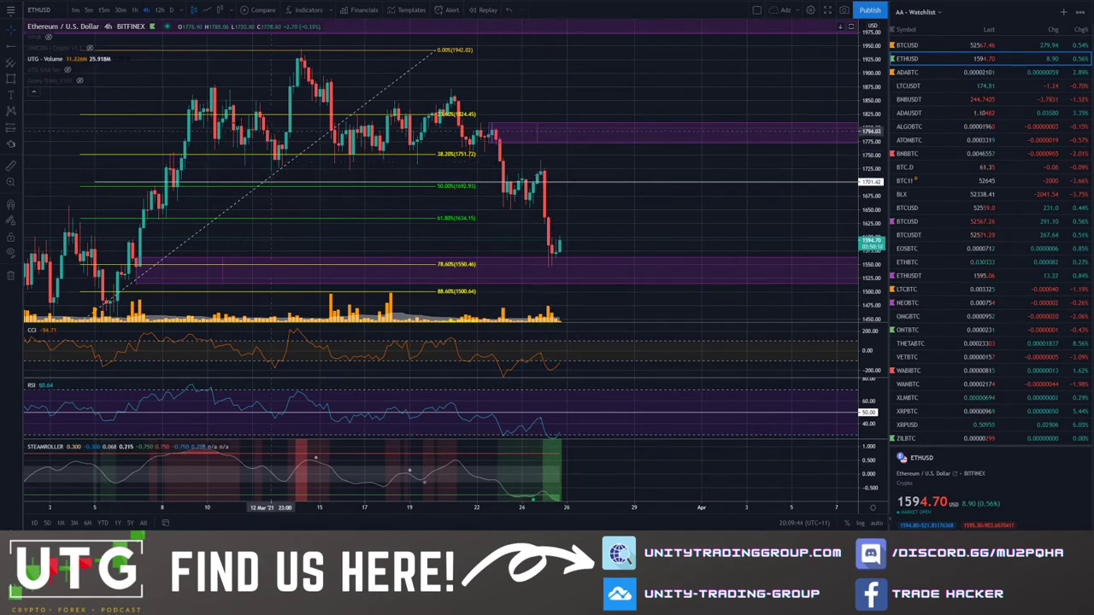
pyautogui.click(78, 81)
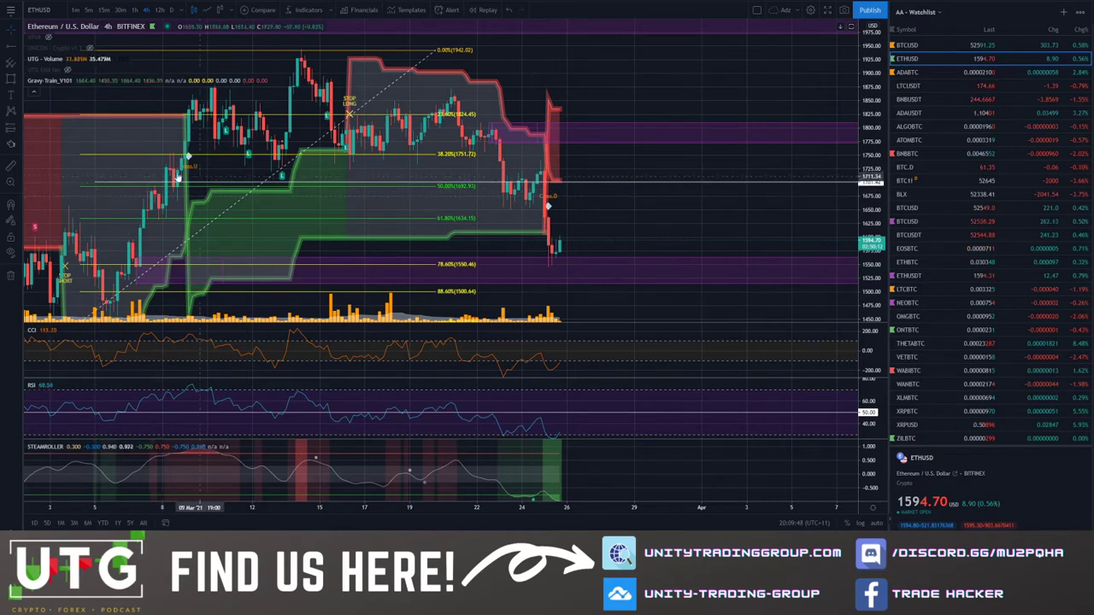
# Circle the 50.00% Fibonacci level and the latest STEAMROLLER reading, brush a projected bounce and drop, and undo the marks.
pyautogui.click(20, 77)
pyautogui.click(81, 80)
pyautogui.moveTo(464, 177); pyautogui.dragTo(435, 178)
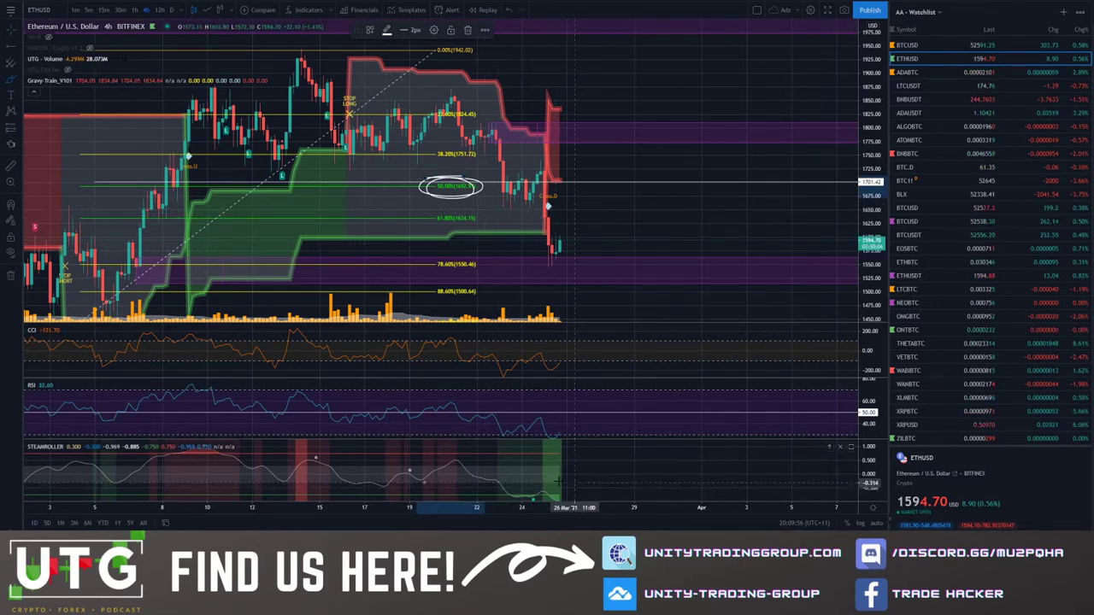
pyautogui.moveTo(549, 481)
pyautogui.mouseDown()
pyautogui.moveTo(534, 491)
pyautogui.moveTo(545, 477)
pyautogui.mouseUp()
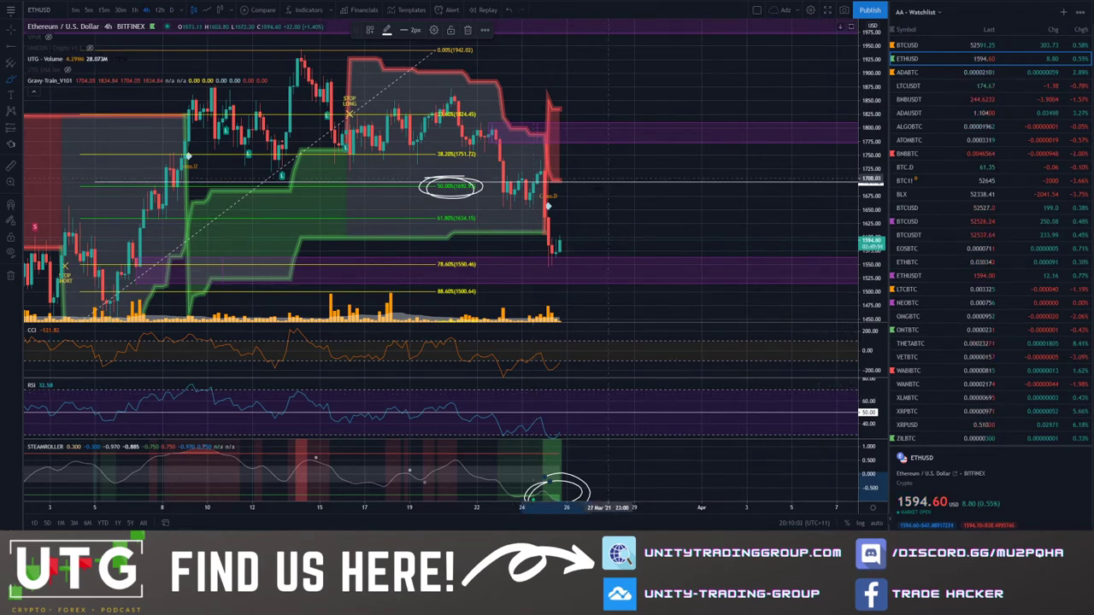
pyautogui.moveTo(555, 249)
pyautogui.mouseDown()
pyautogui.moveTo(588, 221)
pyautogui.moveTo(647, 289)
pyautogui.mouseUp()
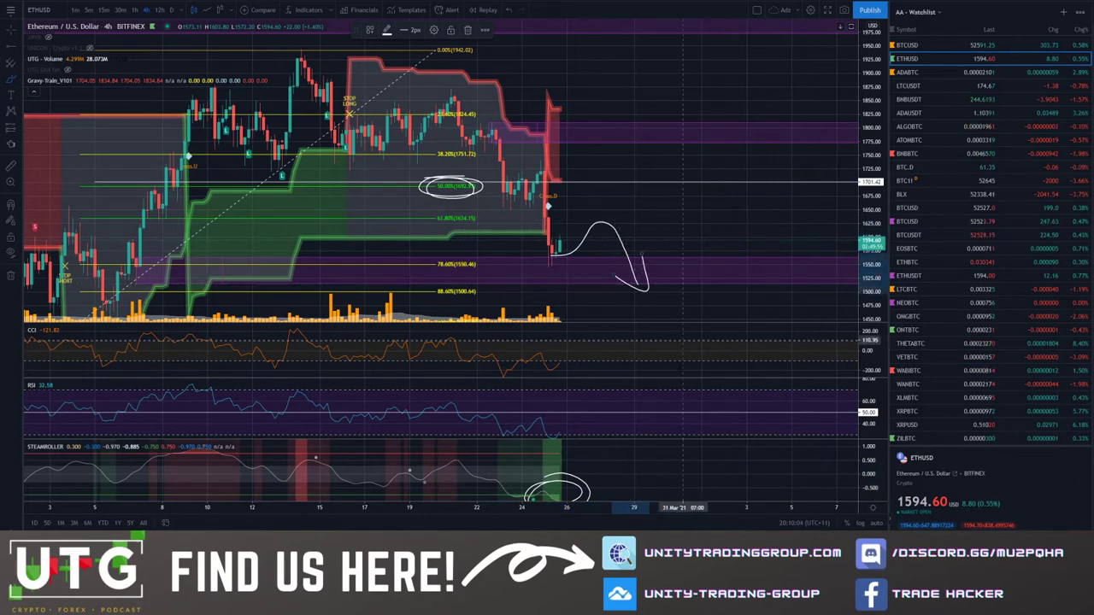
pyautogui.click(510, 11)
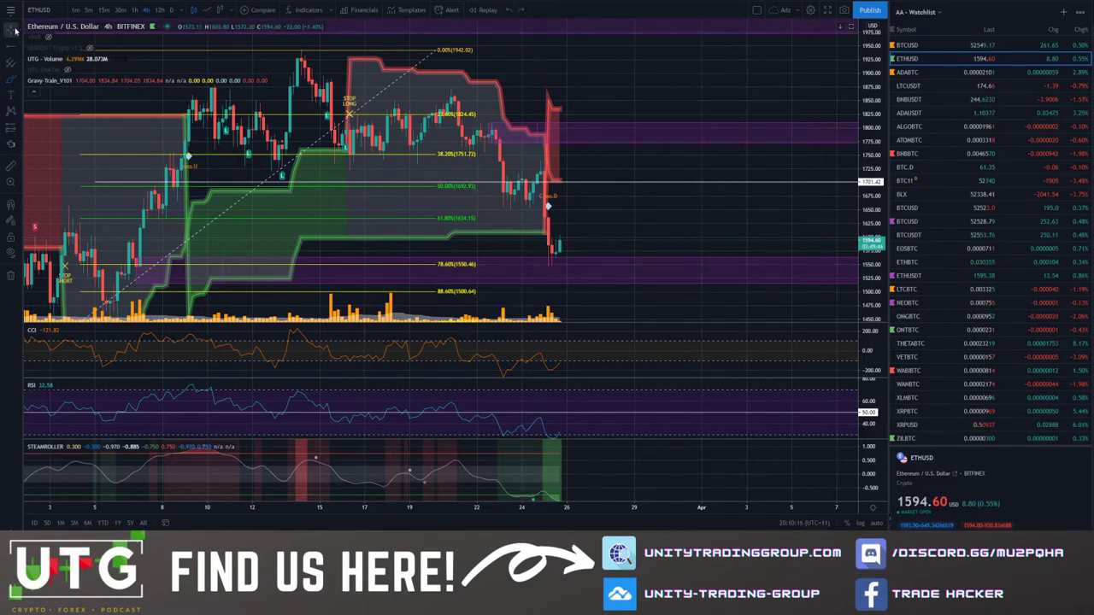
# Brush a projected bounce and decline into the lower purple zone, circle the recent candles near the 1701.42 ray, and undo both marks.
pyautogui.moveTo(623, 196); pyautogui.dragTo(615, 182)
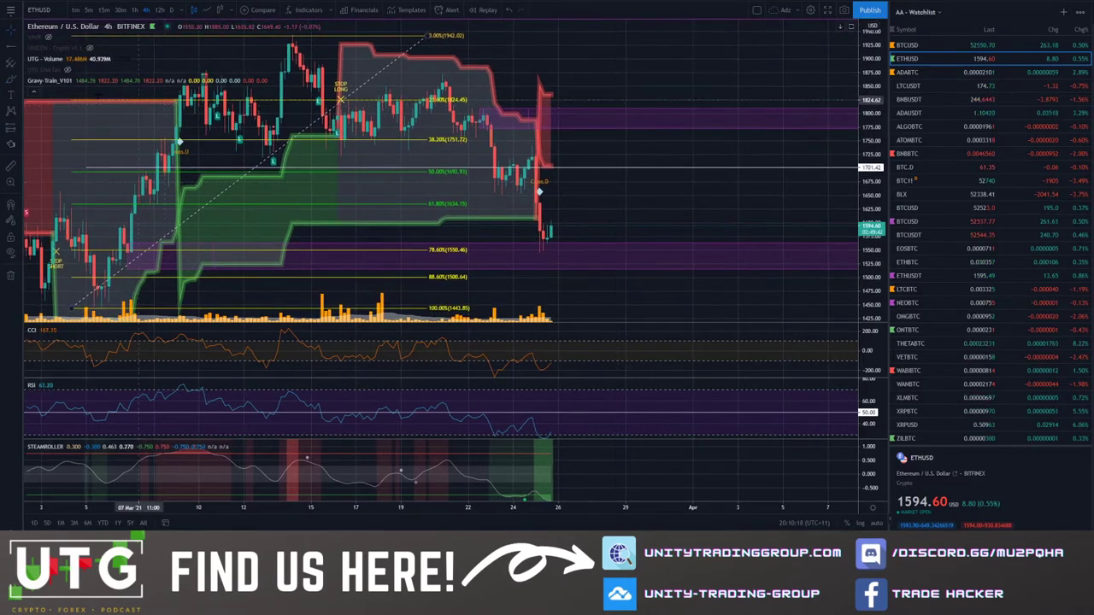
pyautogui.click(11, 79)
pyautogui.moveTo(510, 210)
pyautogui.mouseDown()
pyautogui.moveTo(541, 230)
pyautogui.moveTo(603, 178)
pyautogui.moveTo(680, 272)
pyautogui.moveTo(681, 242)
pyautogui.mouseUp()
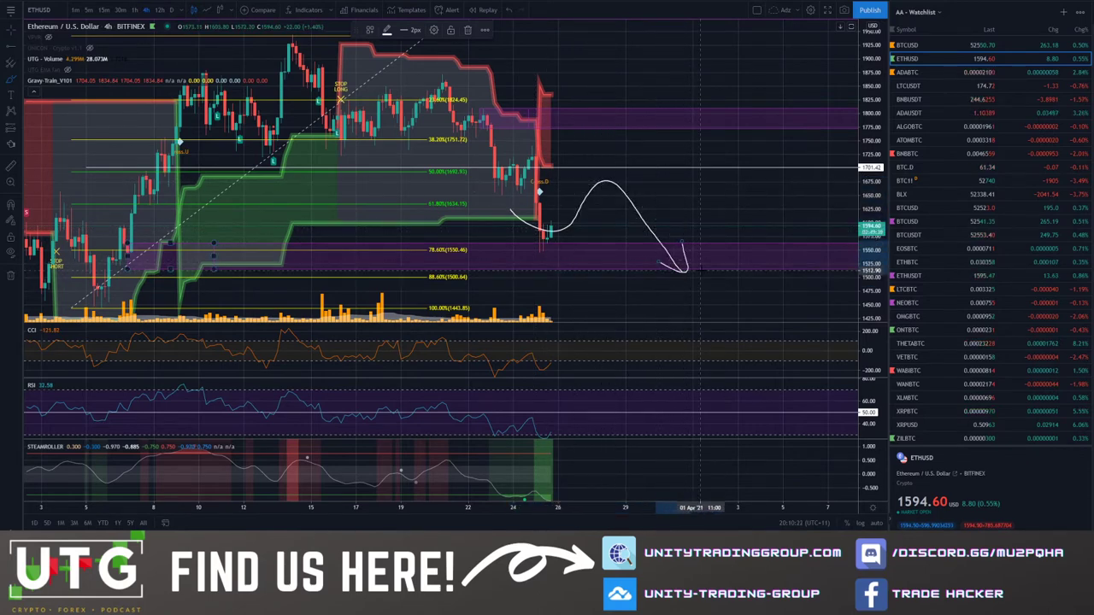
pyautogui.click(510, 11)
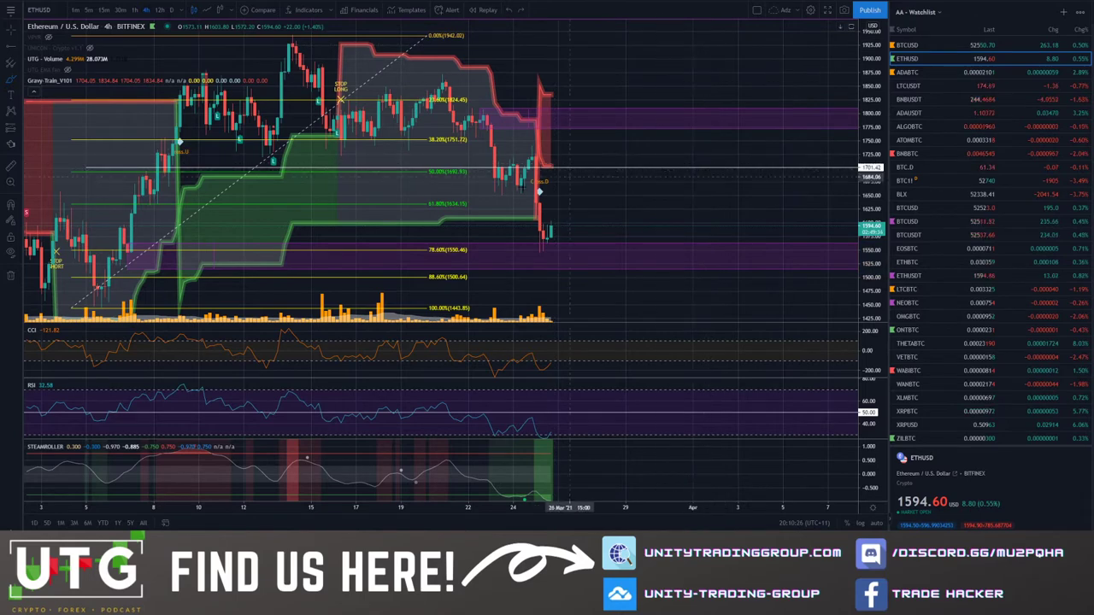
pyautogui.moveTo(521, 154)
pyautogui.mouseDown()
pyautogui.moveTo(588, 173)
pyautogui.moveTo(514, 164)
pyautogui.mouseUp()
pyautogui.click(510, 12)
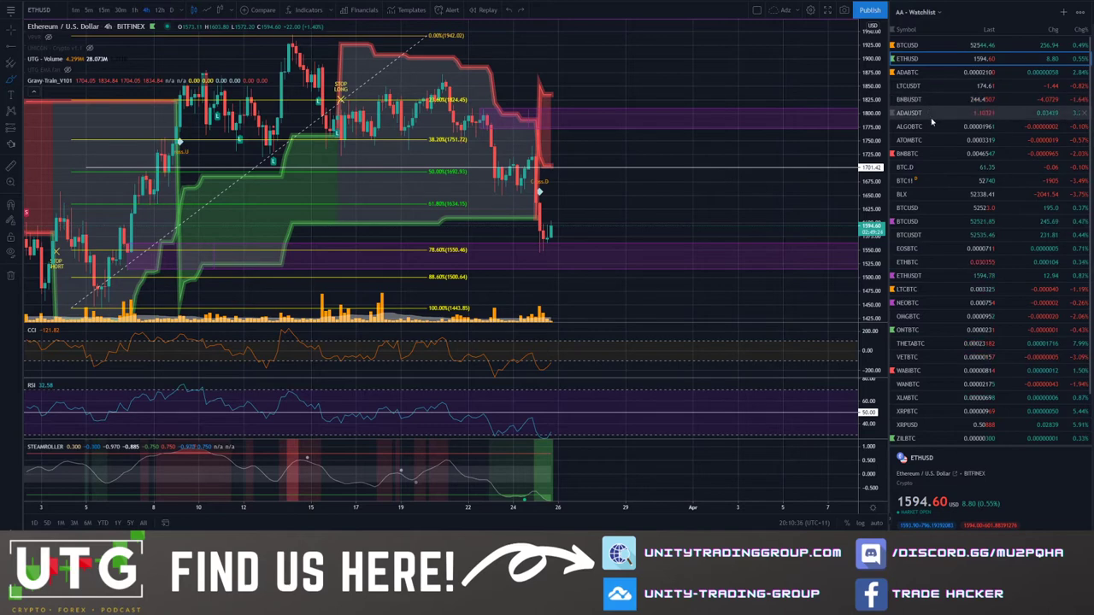
# Open the LTCUSDT chart and show its price action back to late February.
pyautogui.click(913, 86)
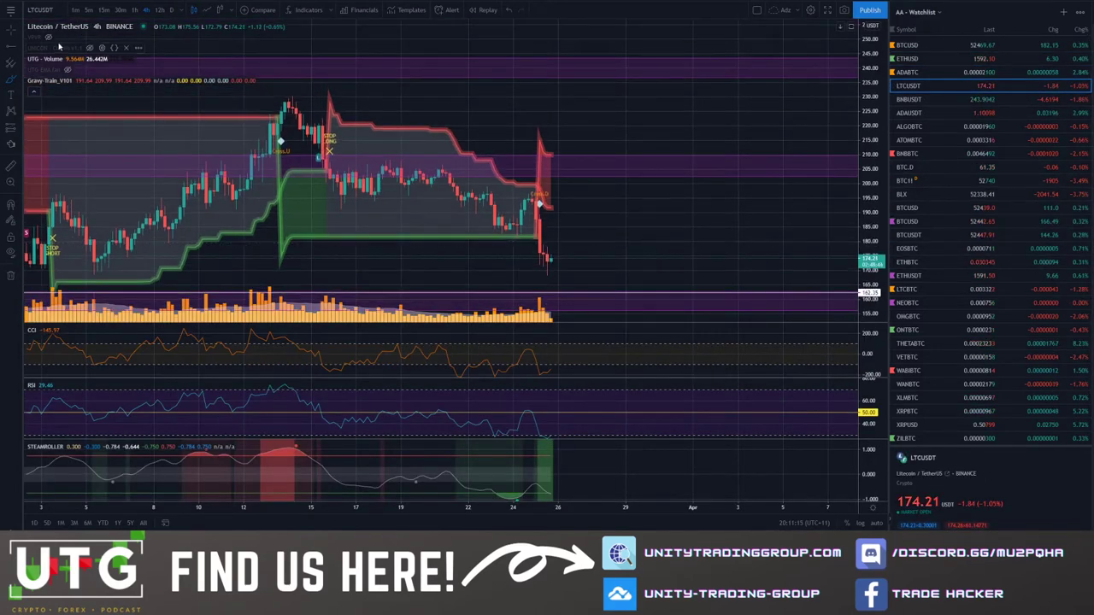
pyautogui.moveTo(281, 139); pyautogui.dragTo(484, 202)
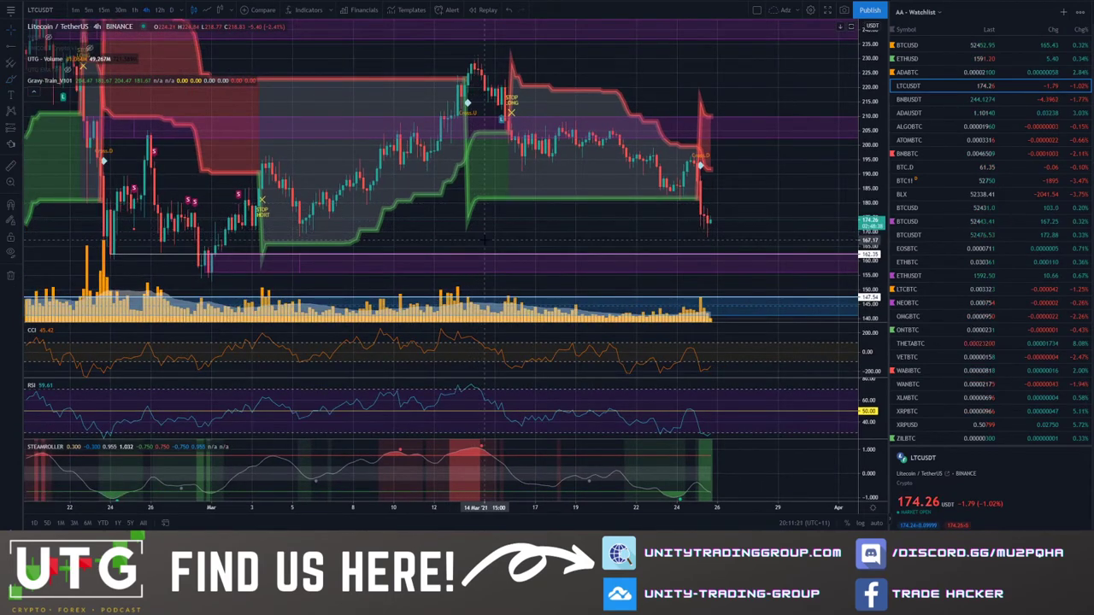
pyautogui.moveTo(507, 234); pyautogui.dragTo(484, 241)
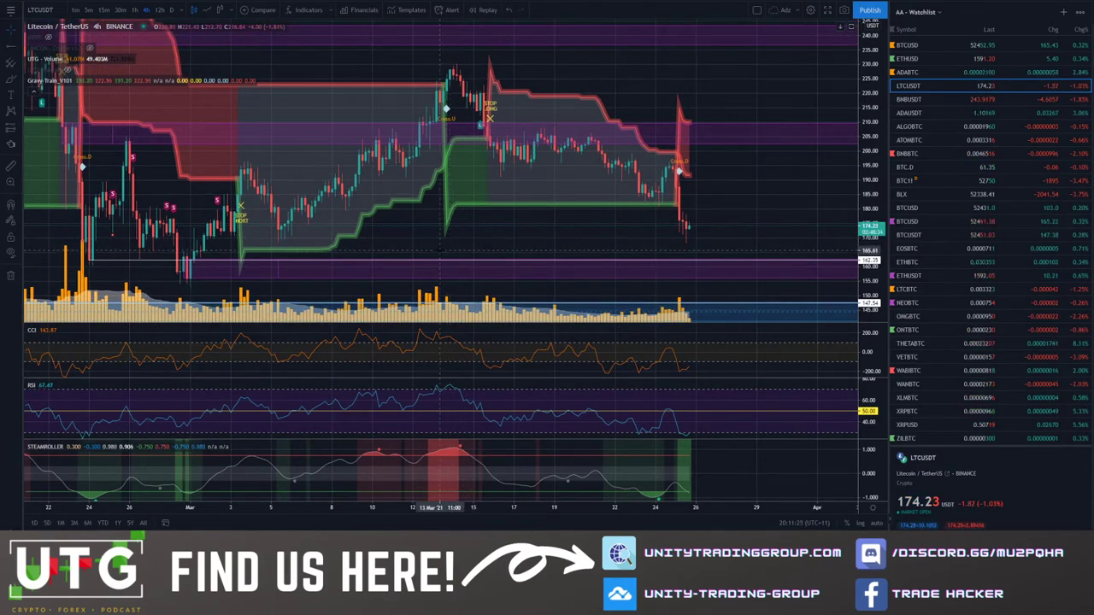
pyautogui.moveTo(488, 235); pyautogui.dragTo(487, 229)
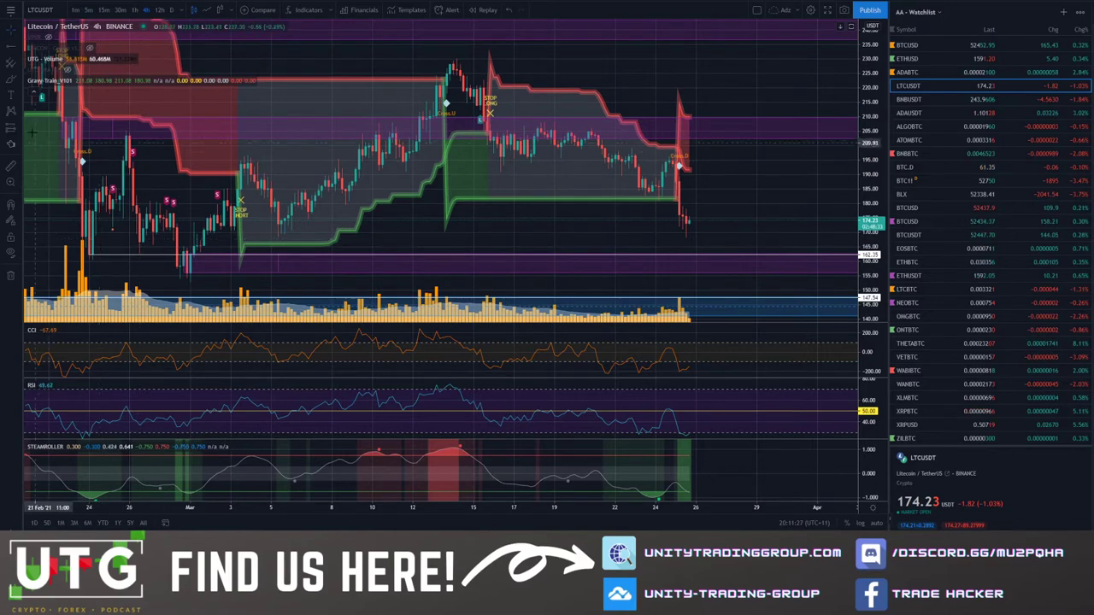
# Trace the late-February dip and rebound, circle the lows around the 162.35 ray, and remove the marks.
pyautogui.moveTo(122, 197)
pyautogui.mouseDown()
pyautogui.moveTo(154, 241)
pyautogui.moveTo(209, 224)
pyautogui.moveTo(224, 196)
pyautogui.mouseUp()
pyautogui.moveTo(190, 252); pyautogui.dragTo(180, 280)
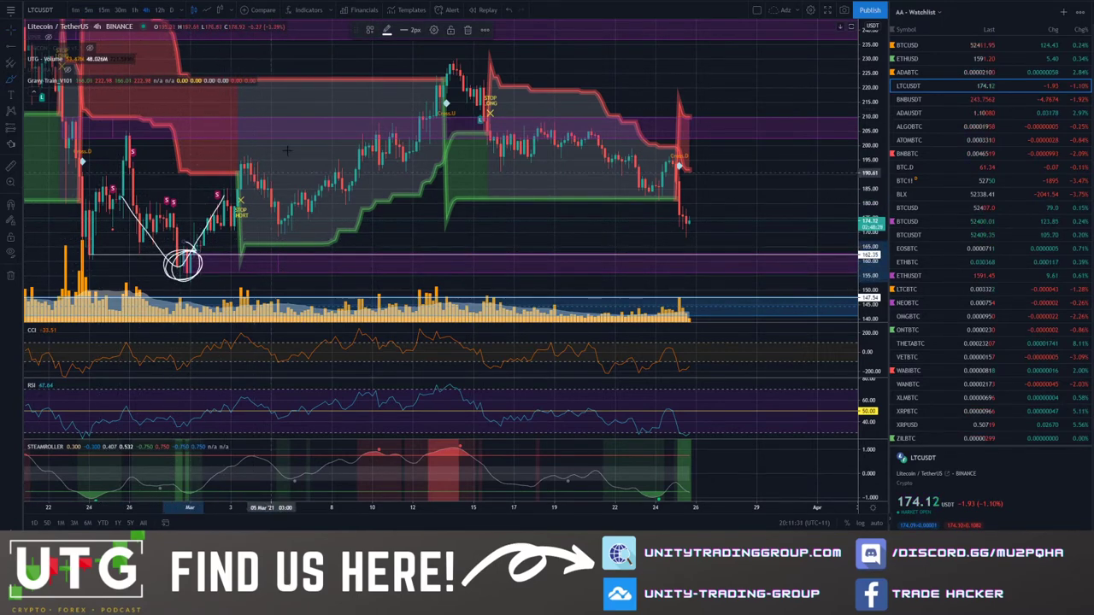
pyautogui.press('Delete')
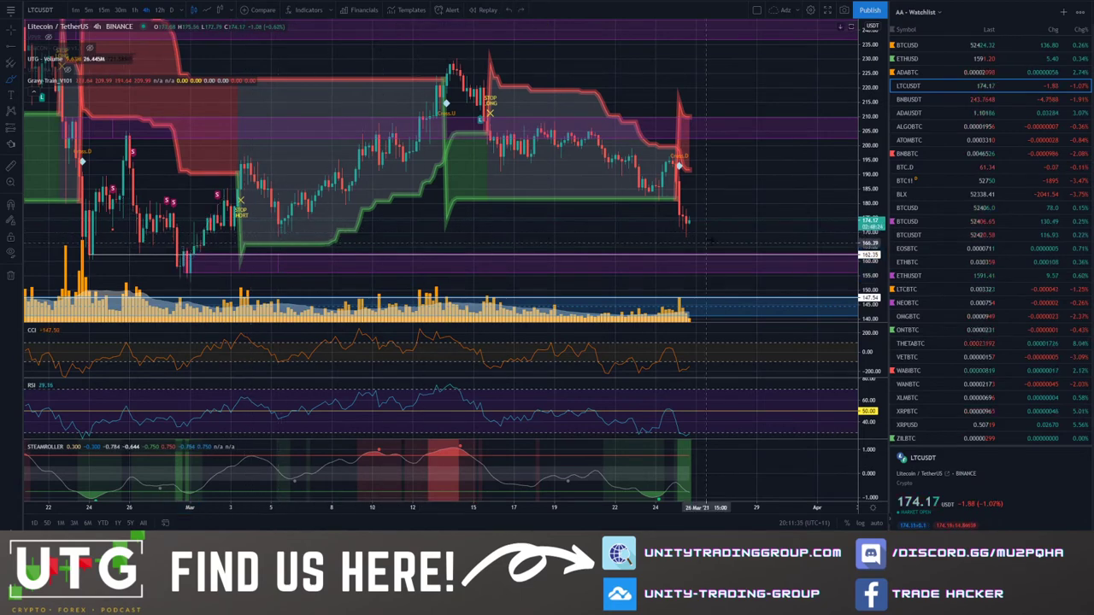
pyautogui.moveTo(218, 233)
pyautogui.mouseDown()
pyautogui.moveTo(204, 253)
pyautogui.moveTo(171, 248)
pyautogui.mouseUp()
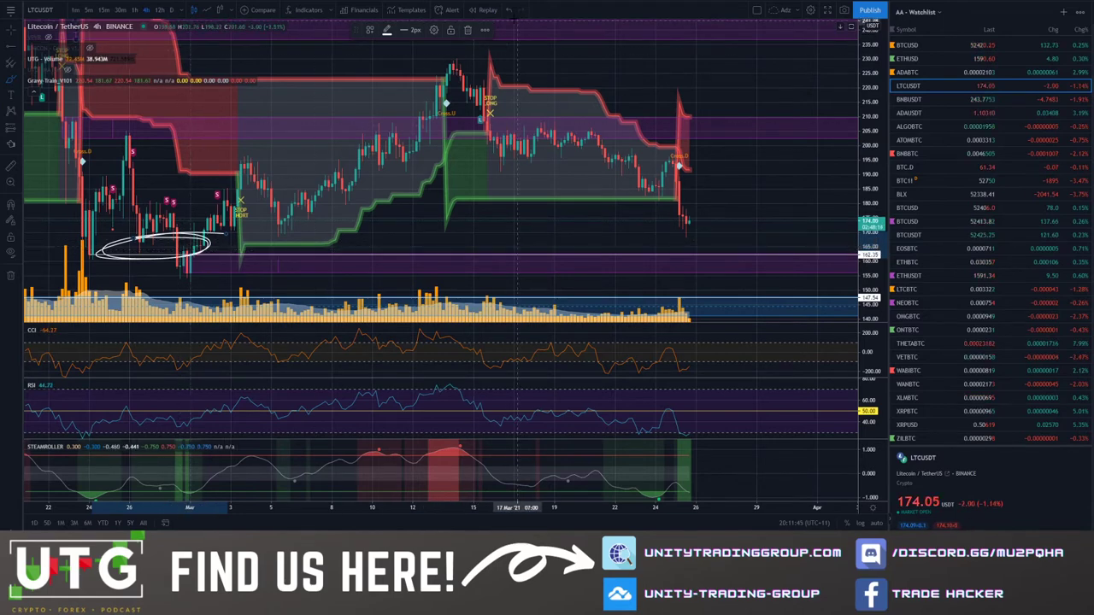
pyautogui.click(510, 10)
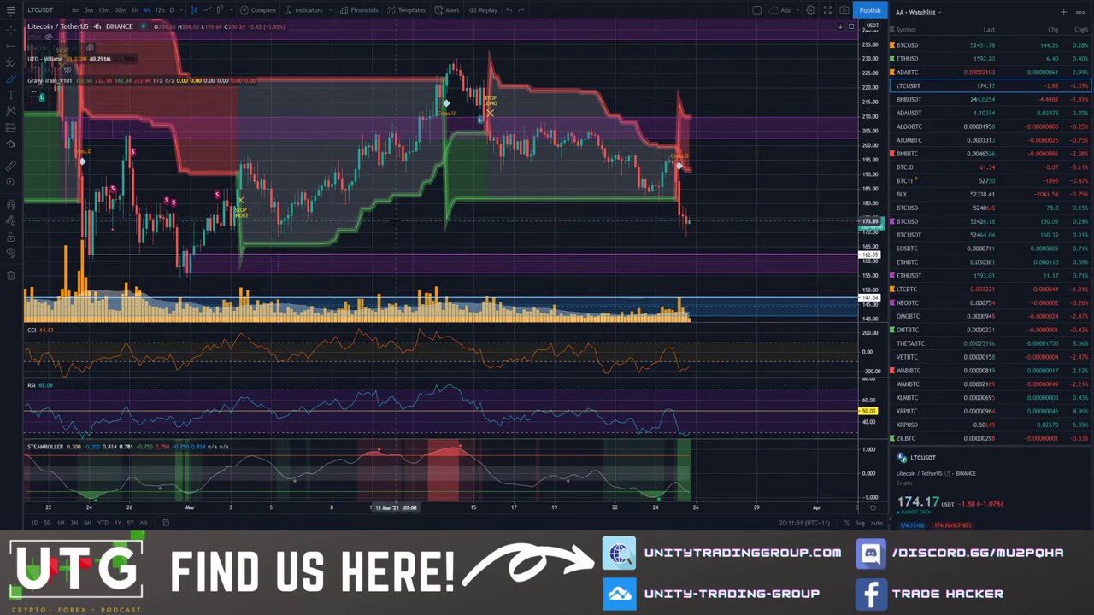
# Brush a wave along the 162.35 support zone and a circled V-shaped bounce projected from it, undoing the marks.
pyautogui.moveTo(309, 273); pyautogui.dragTo(788, 254)
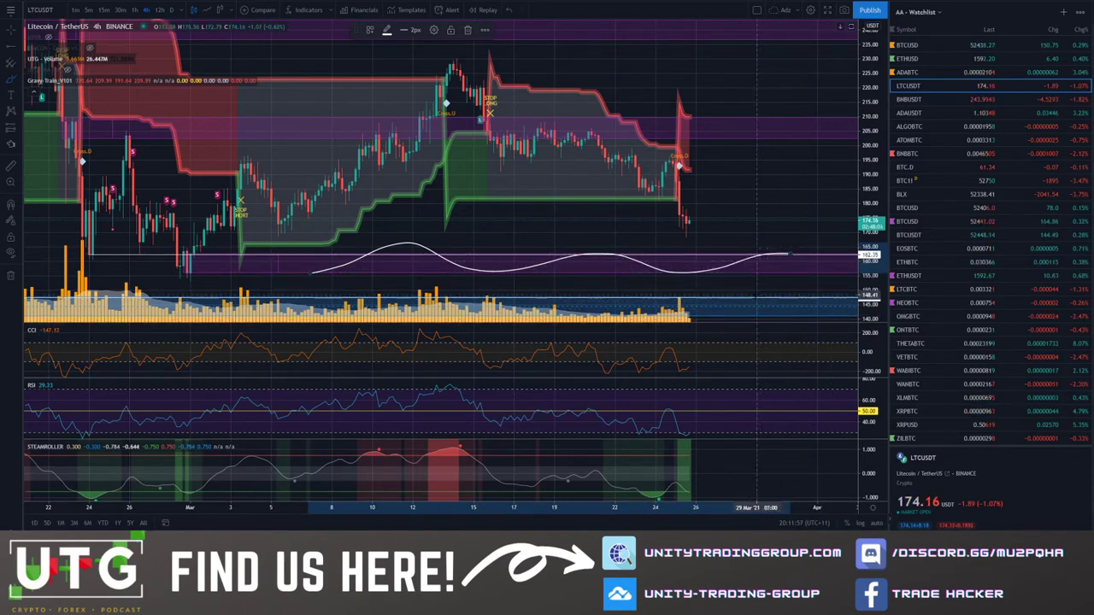
pyautogui.click(510, 10)
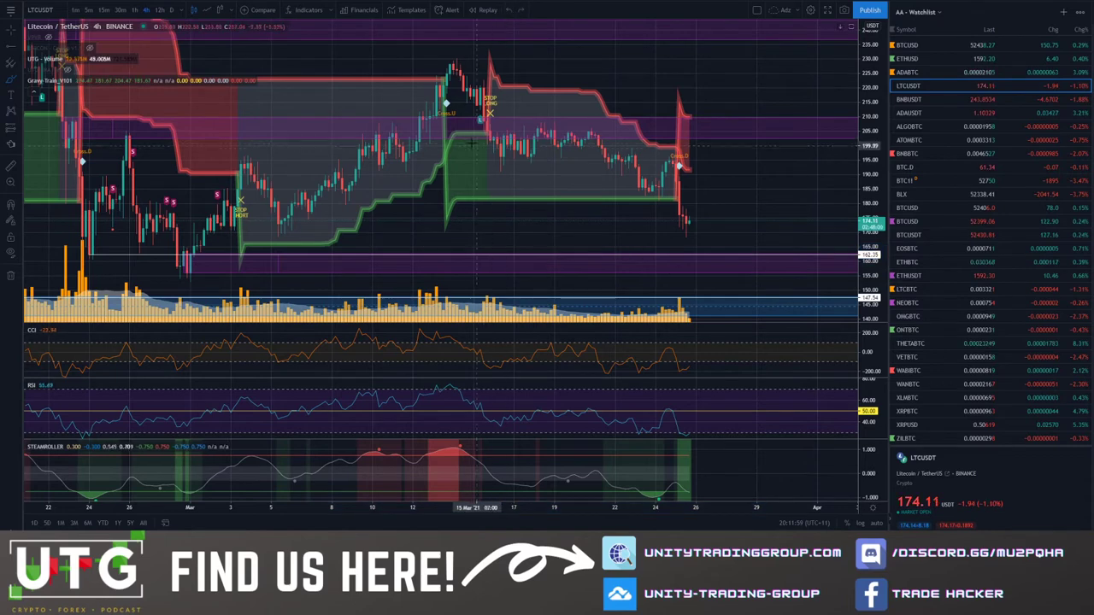
pyautogui.moveTo(646, 186)
pyautogui.mouseDown()
pyautogui.moveTo(688, 236)
pyautogui.moveTo(735, 215)
pyautogui.moveTo(769, 162)
pyautogui.mouseUp()
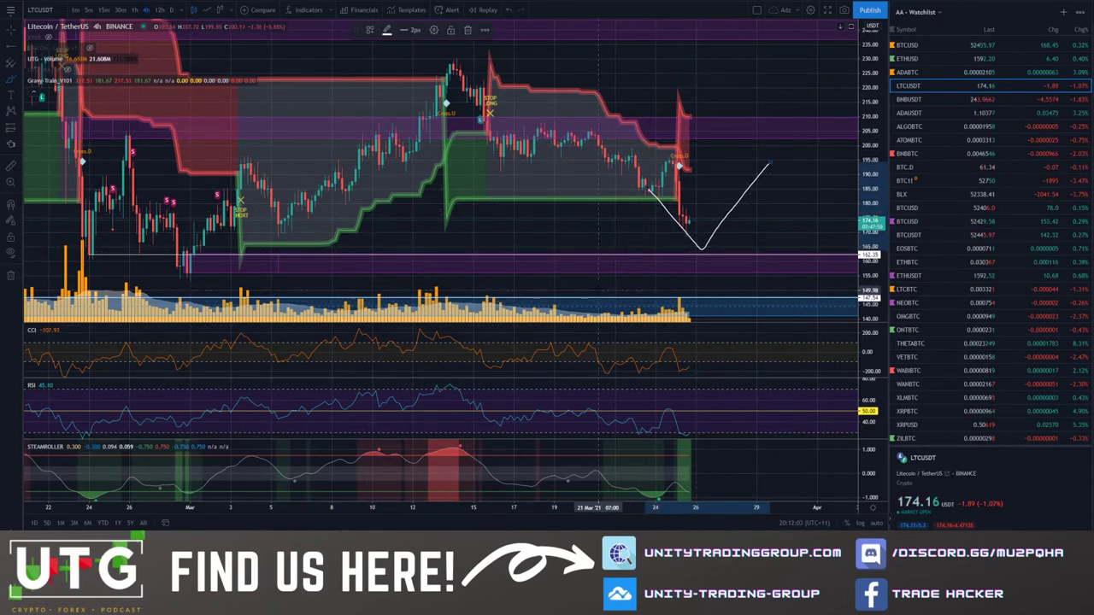
pyautogui.moveTo(723, 254)
pyautogui.mouseDown()
pyautogui.moveTo(691, 256)
pyautogui.moveTo(731, 250)
pyautogui.moveTo(716, 242)
pyautogui.mouseUp()
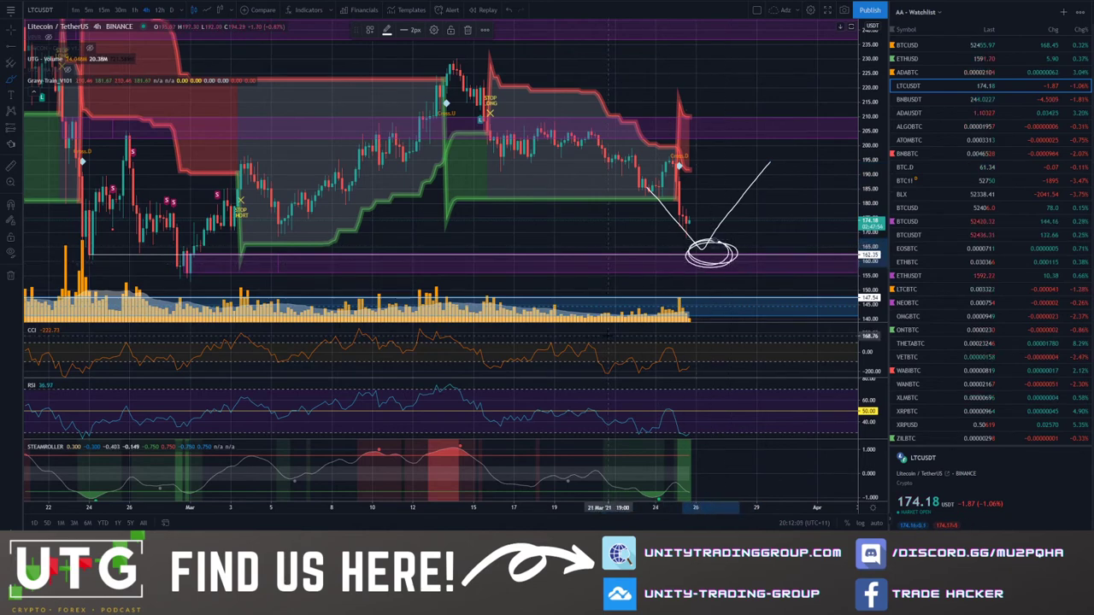
pyautogui.click(508, 9)
pyautogui.click(507, 9)
pyautogui.click(508, 9)
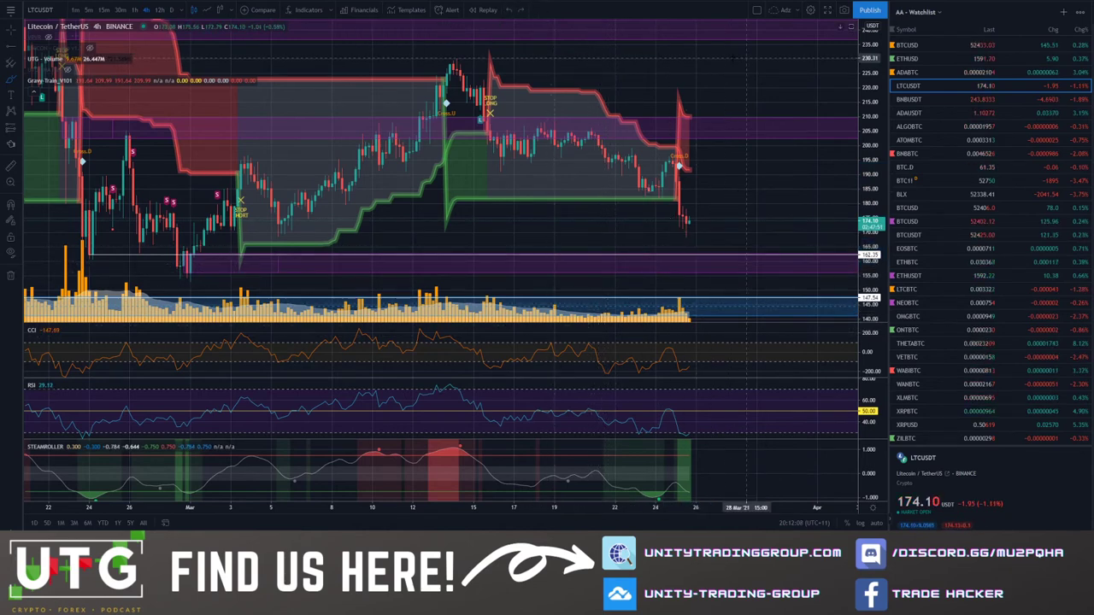
# Open the BNBUSDT chart from the watchlist.
pyautogui.click(918, 100)
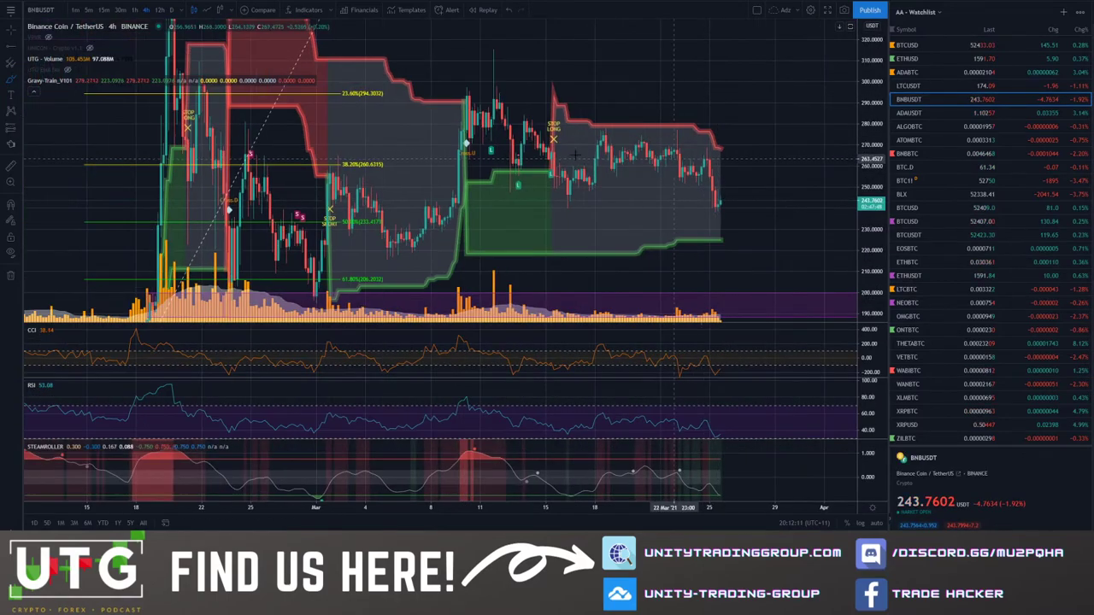
# Draw a rectangle support zone from about 218 to 225 on the BNBUSDT chart, starting at the early-March lows.
pyautogui.click(11, 30)
pyautogui.moveTo(787, 159); pyautogui.dragTo(811, 139)
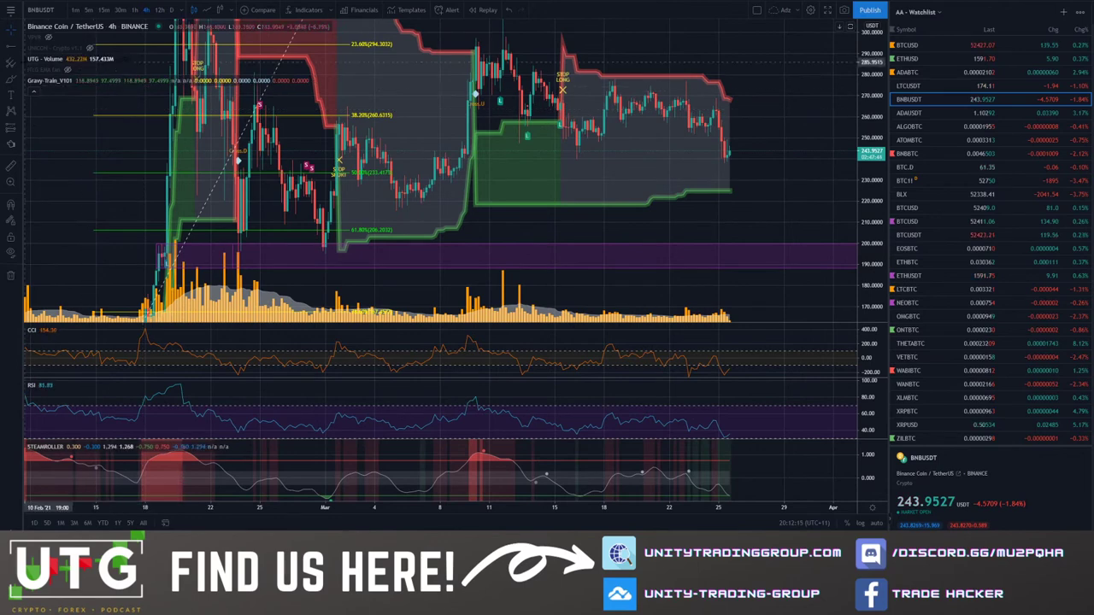
pyautogui.click(19, 61)
pyautogui.click(19, 80)
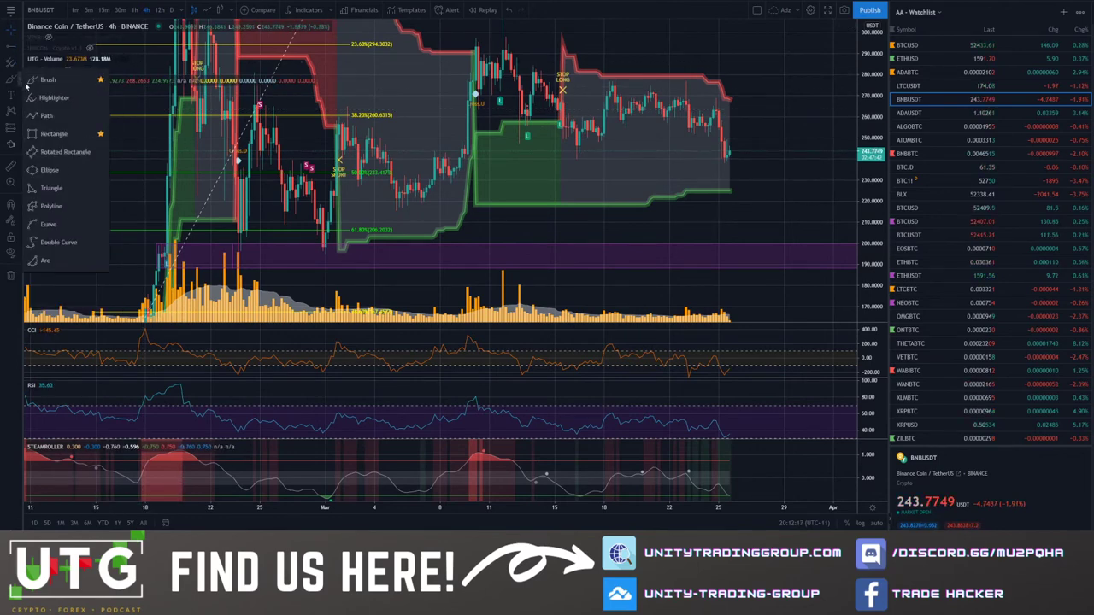
pyautogui.click(53, 133)
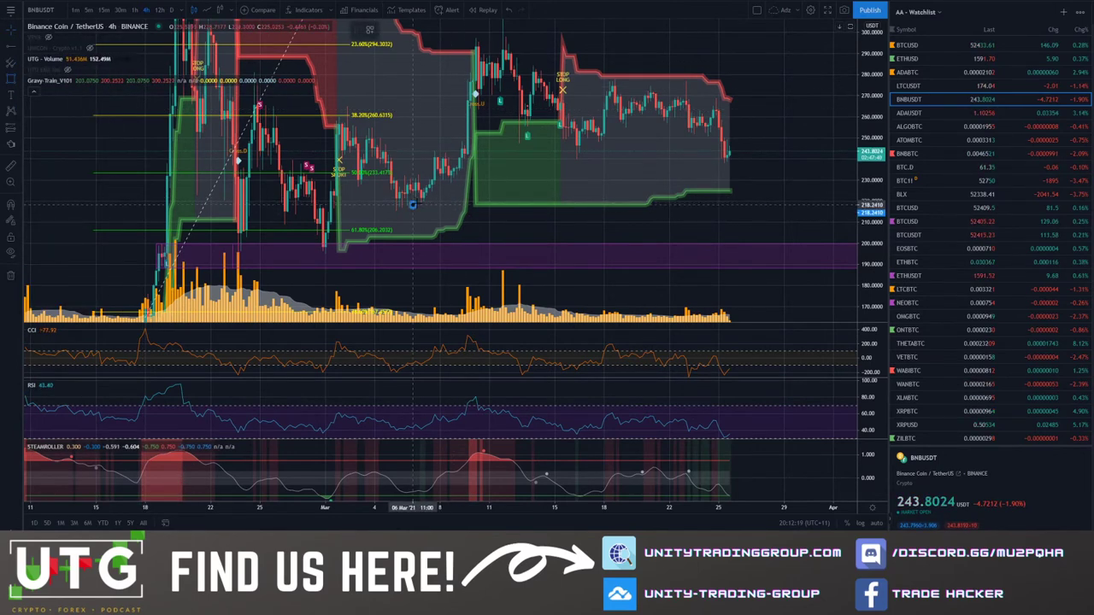
pyautogui.click(448, 190)
pyautogui.click(584, 235)
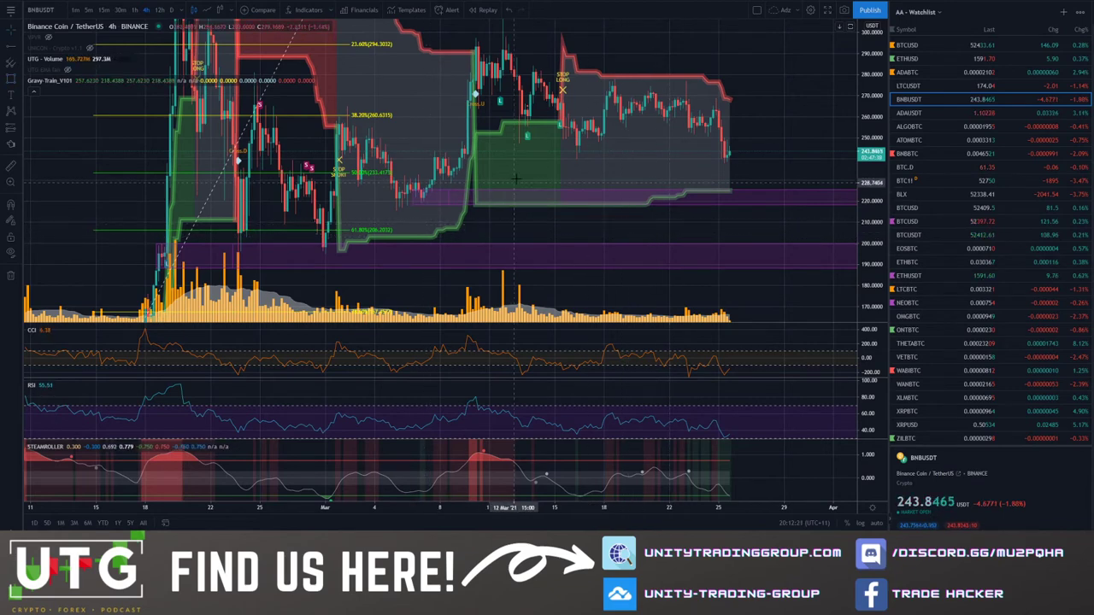
# Try a second rectangle zone from about 229 to 235.6, just above the new support zone.
pyautogui.click(16, 77)
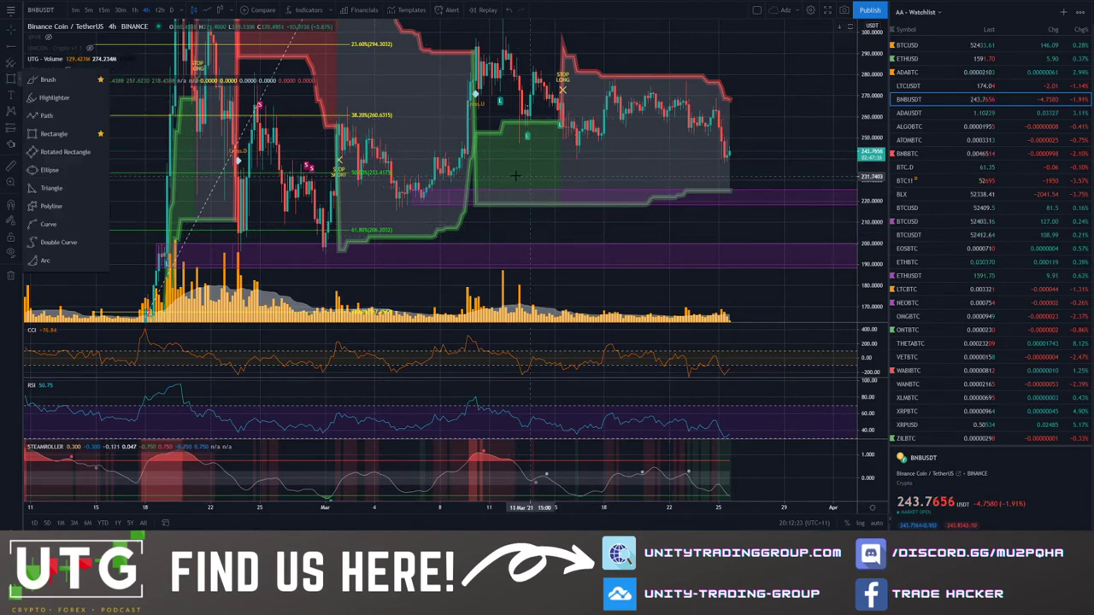
pyautogui.click(53, 133)
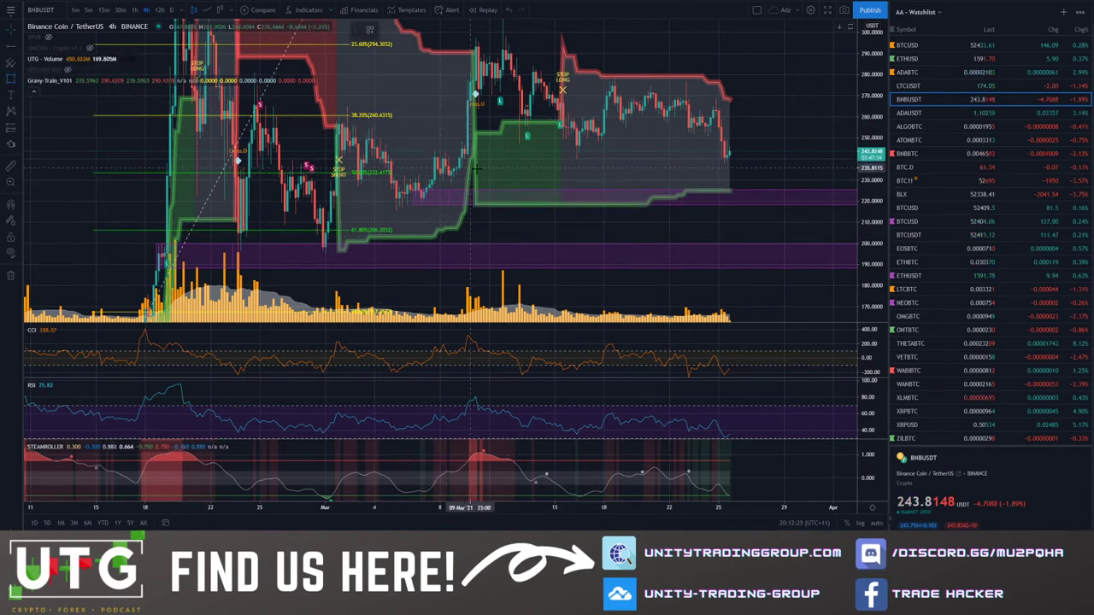
pyautogui.click(493, 182)
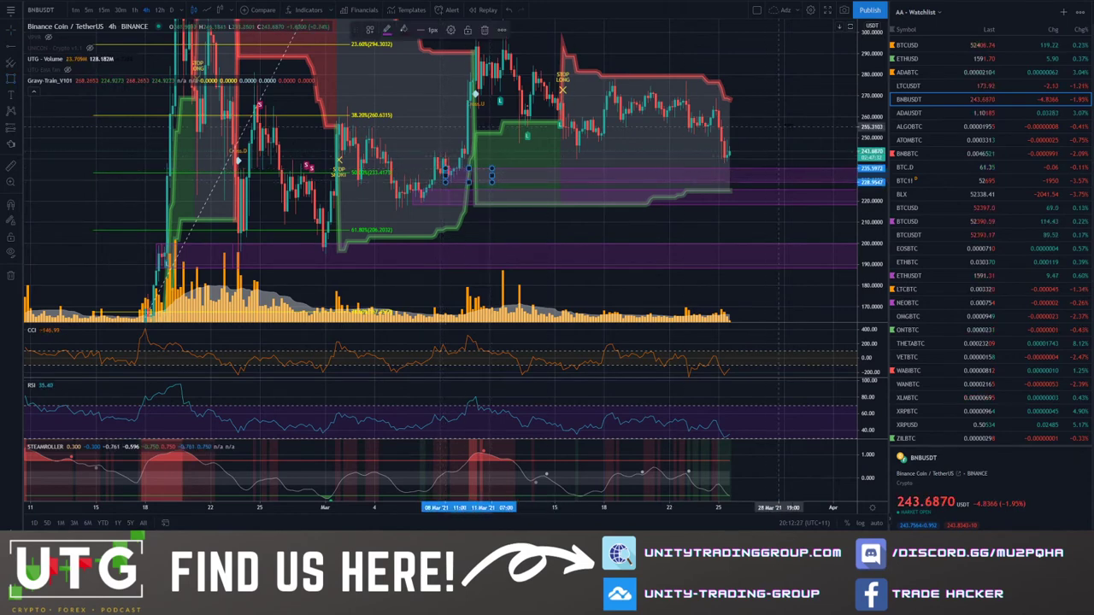
pyautogui.click(776, 155)
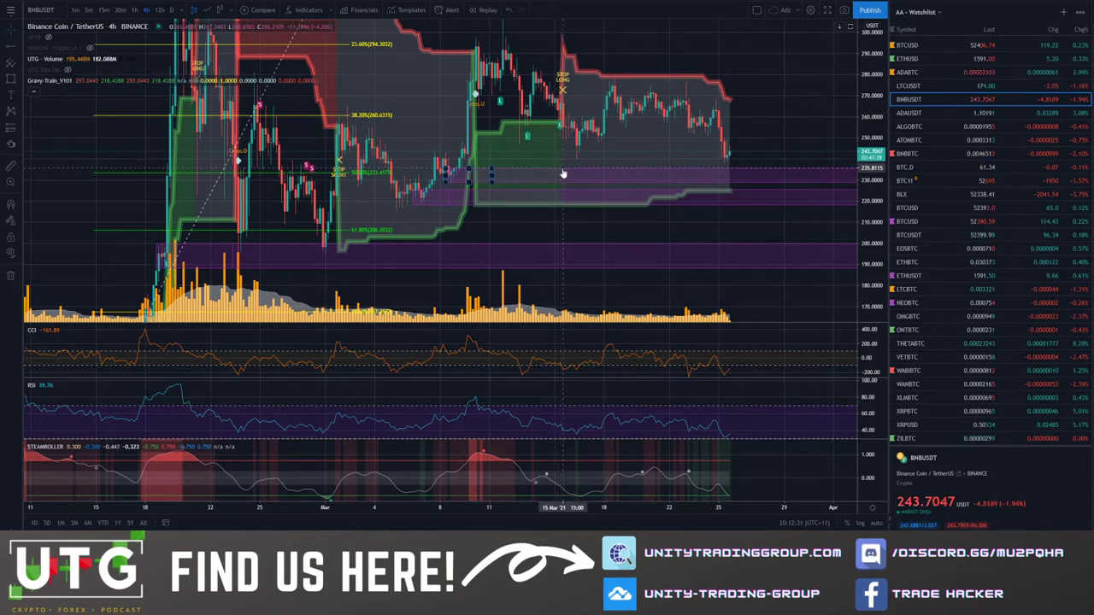
# Brush circles around the early-March lows and the support zone beneath the latest candles, and undo both marks.
pyautogui.click(19, 80)
pyautogui.click(53, 78)
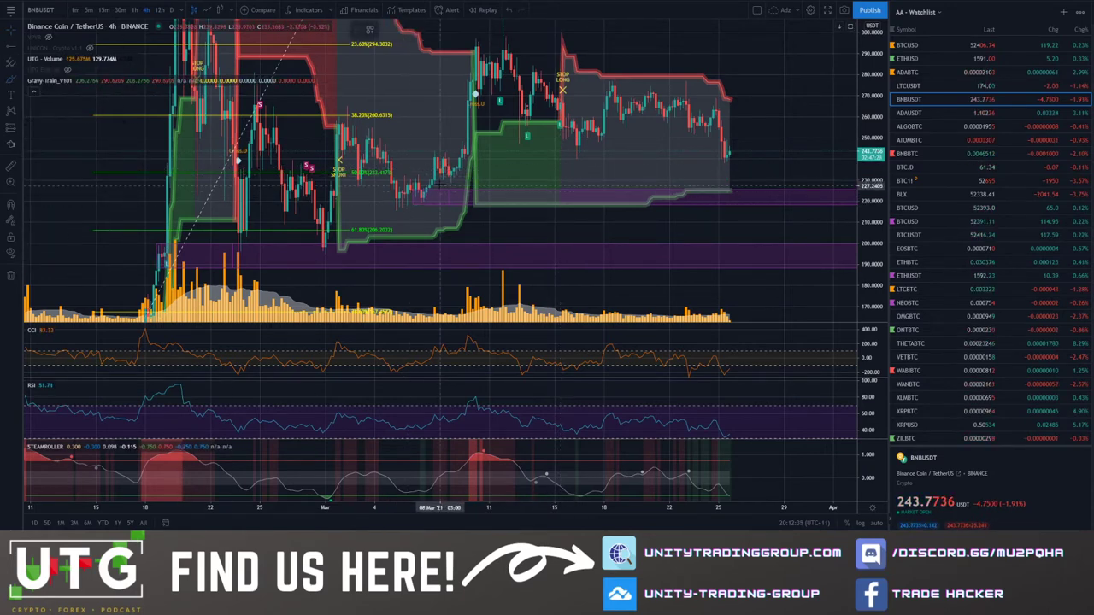
pyautogui.moveTo(430, 184); pyautogui.dragTo(413, 185)
pyautogui.moveTo(742, 194); pyautogui.dragTo(694, 183)
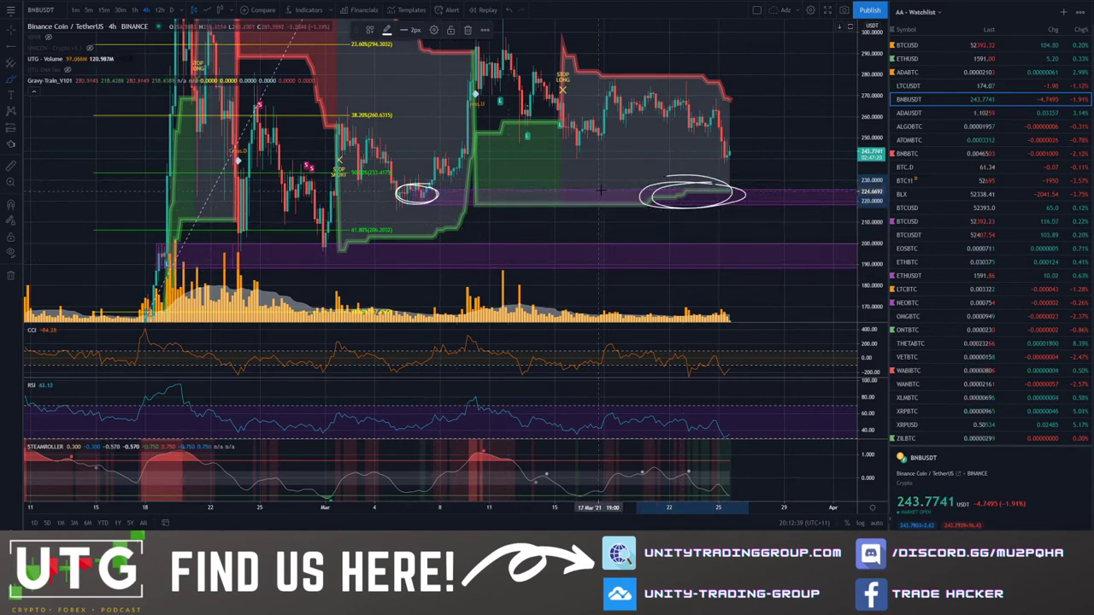
pyautogui.click(508, 10)
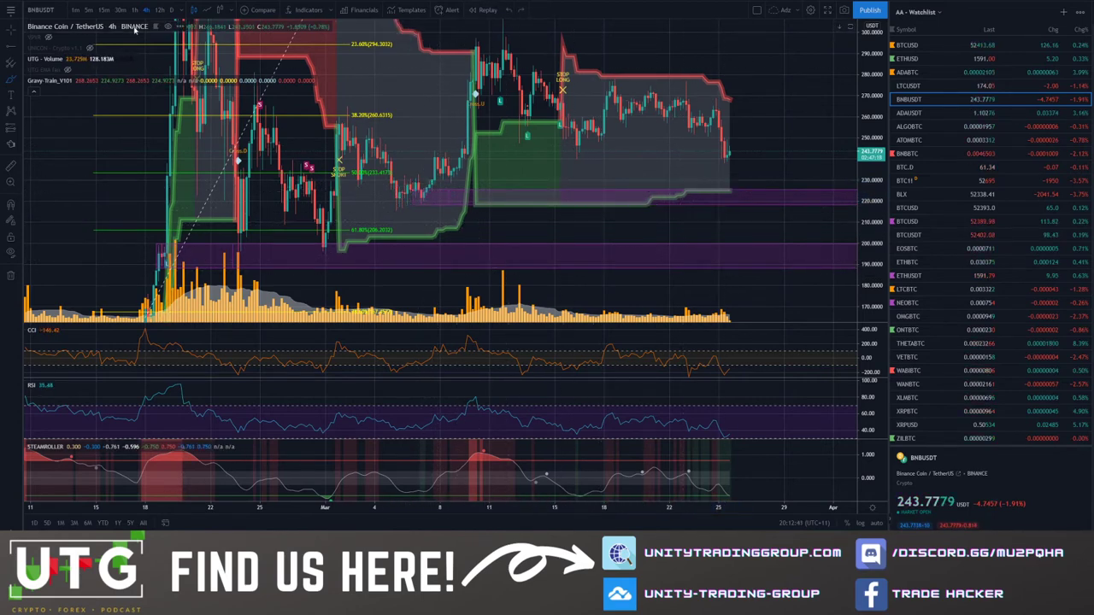
# Brush a projected dip and bounce toward the 218–225 zone, mark the early-March lows, and remove the marks.
pyautogui.moveTo(786, 130); pyautogui.dragTo(713, 169)
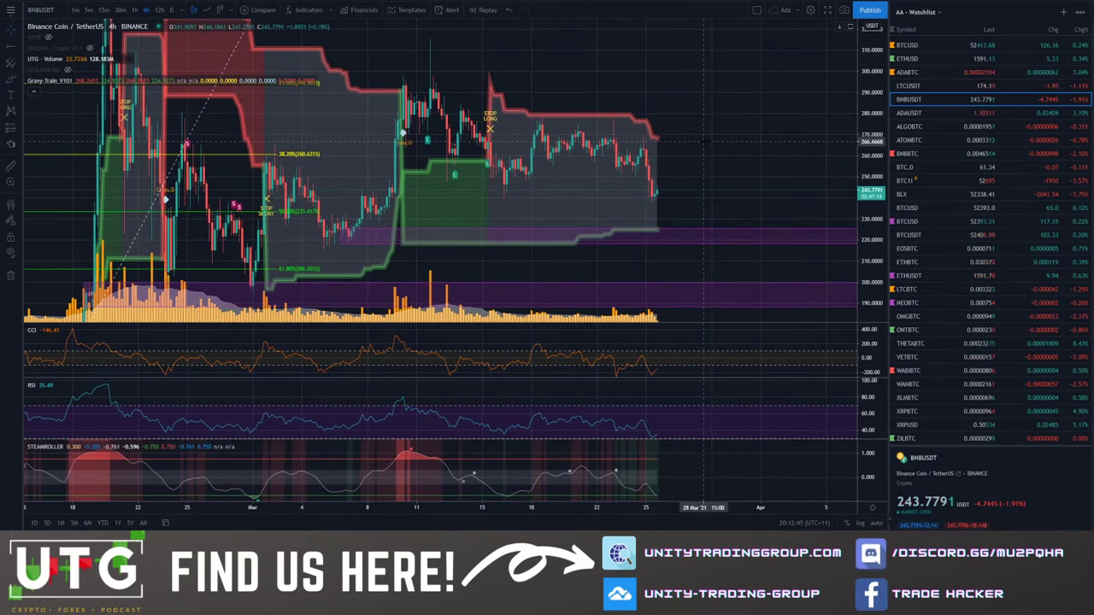
pyautogui.click(12, 79)
pyautogui.moveTo(647, 187)
pyautogui.mouseDown()
pyautogui.moveTo(676, 219)
pyautogui.moveTo(694, 208)
pyautogui.mouseUp()
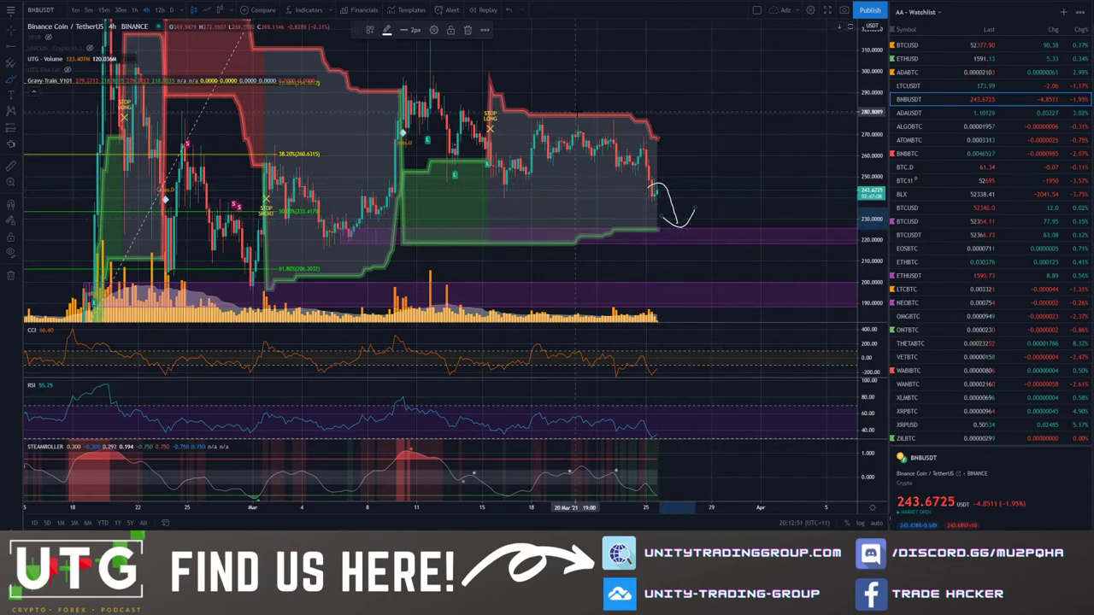
pyautogui.click(467, 29)
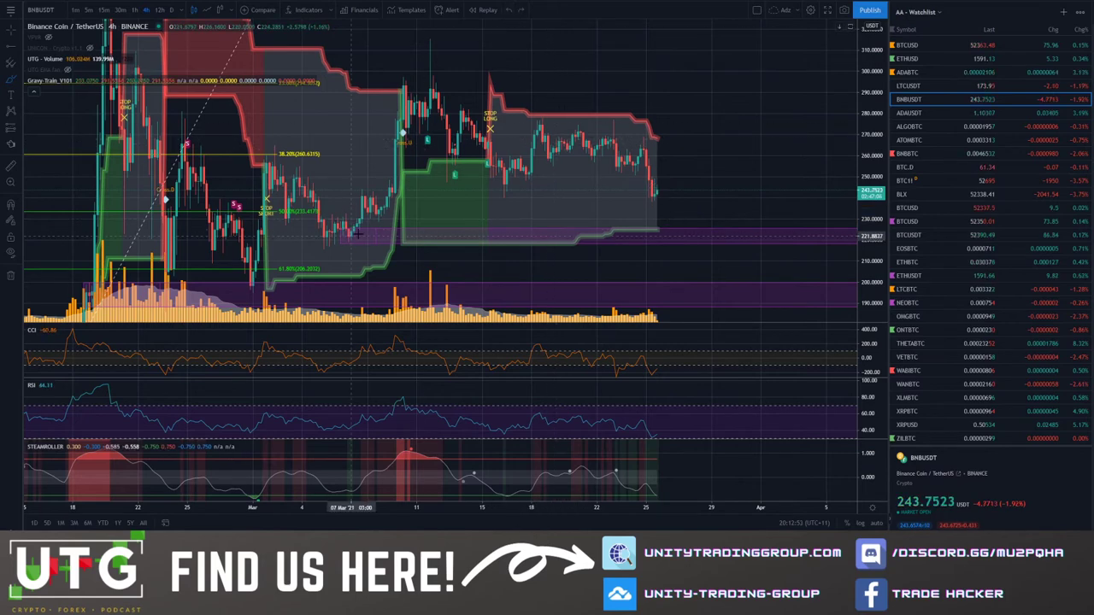
pyautogui.moveTo(366, 224)
pyautogui.mouseDown()
pyautogui.moveTo(338, 239)
pyautogui.moveTo(363, 229)
pyautogui.mouseUp()
pyautogui.click(508, 9)
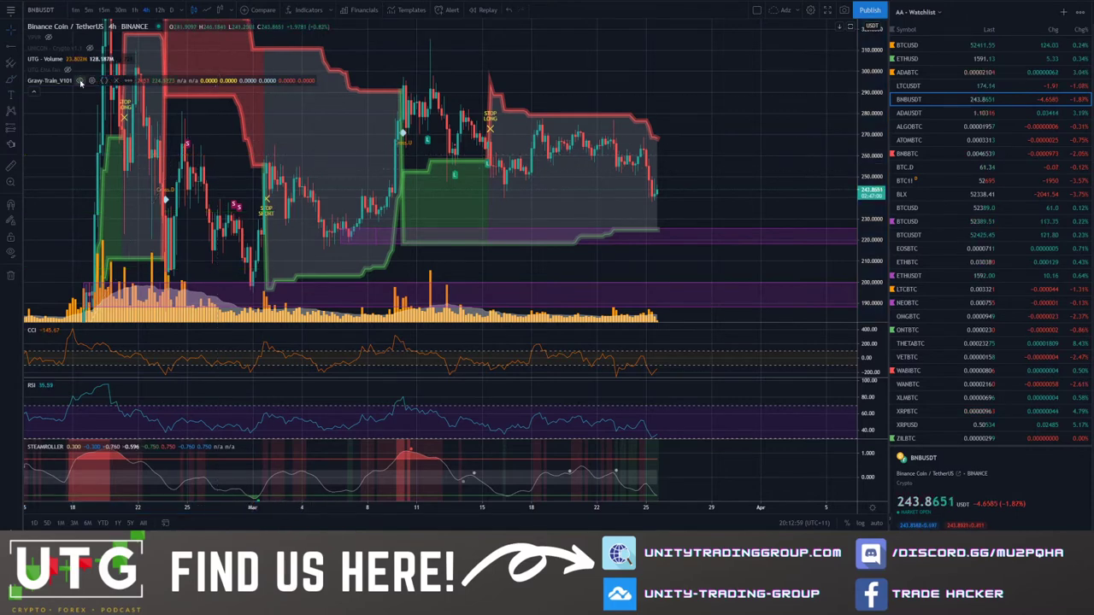
# Hide the Gravy-Train_V101 indicator and compress the price scale to show the whole Fibonacci retracement.
pyautogui.click(80, 80)
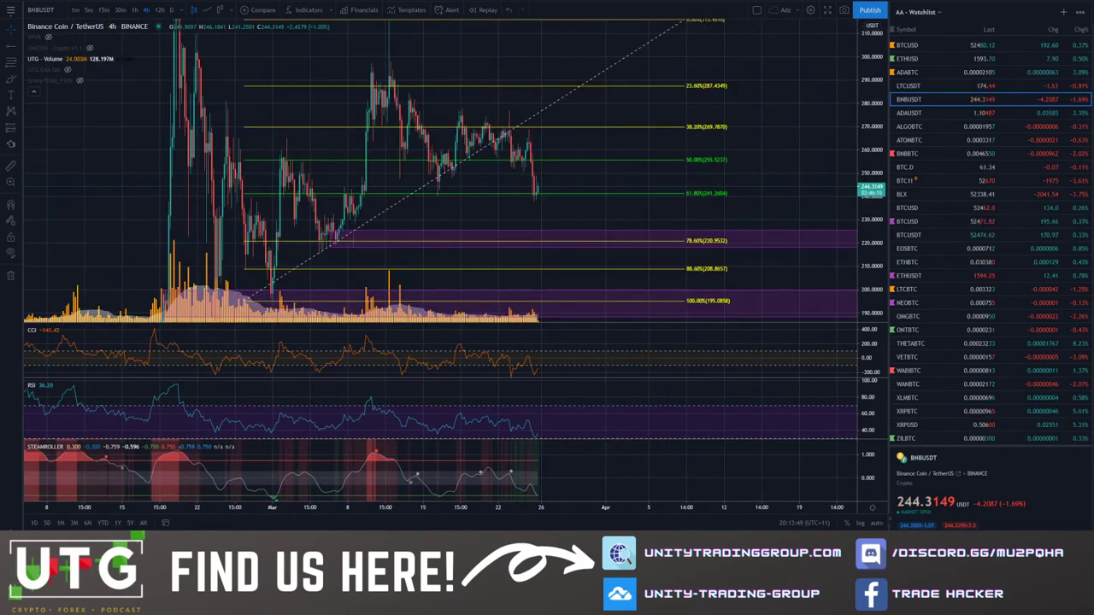
pyautogui.moveTo(876, 111); pyautogui.dragTo(874, 167)
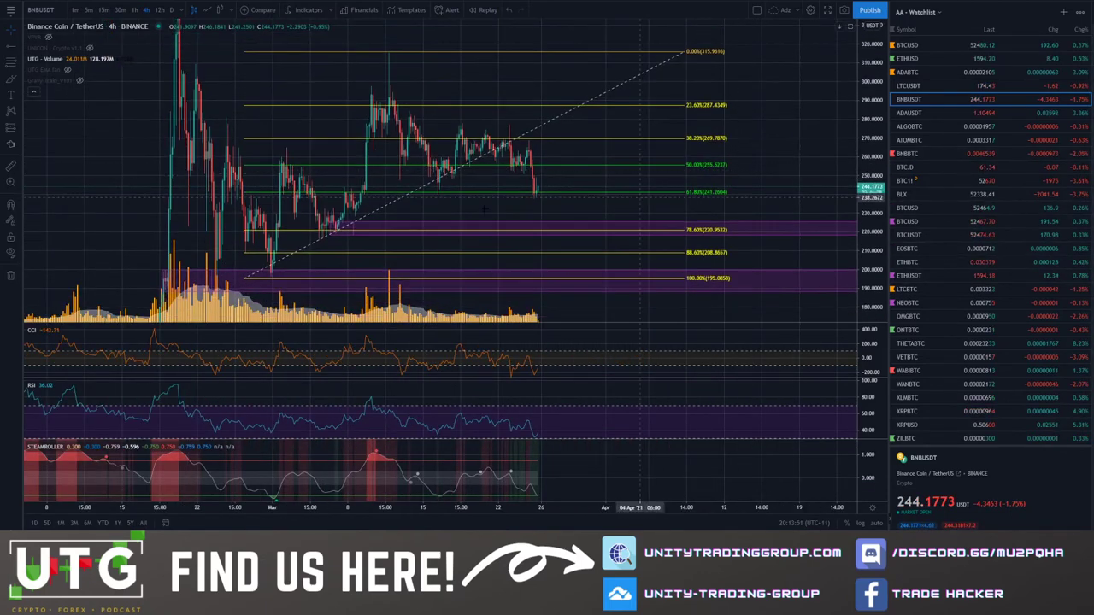
# Mark the retracement's swing low and high, trace the rally and pullback, underline near the 61.80% label, and undo the strokes.
pyautogui.click(256, 271)
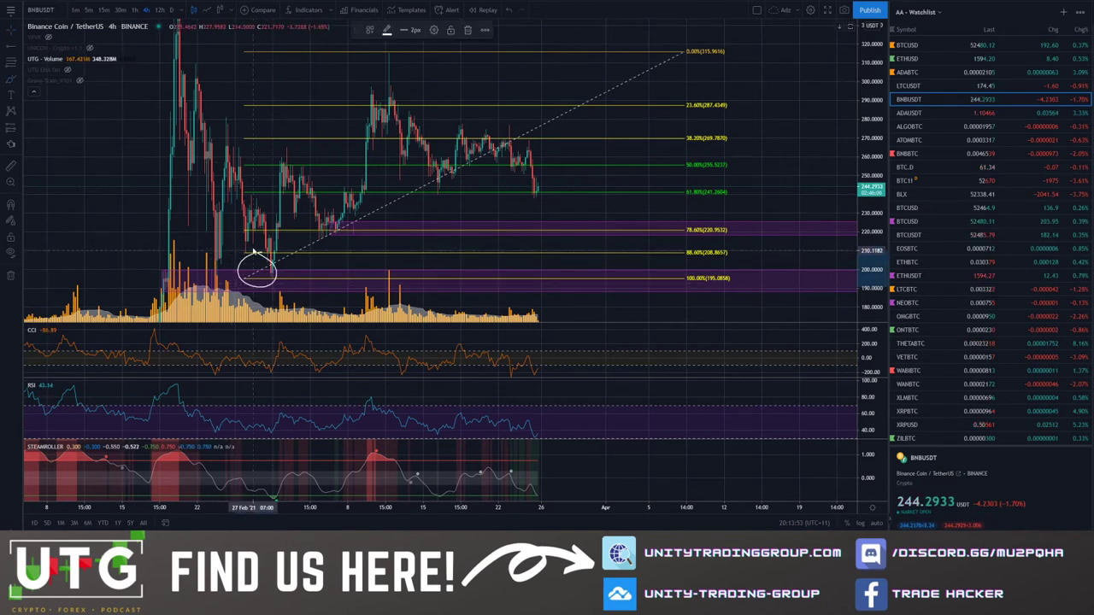
pyautogui.moveTo(394, 56); pyautogui.dragTo(382, 55)
pyautogui.moveTo(255, 272)
pyautogui.mouseDown()
pyautogui.moveTo(377, 72)
pyautogui.moveTo(427, 128)
pyautogui.moveTo(540, 189)
pyautogui.mouseUp()
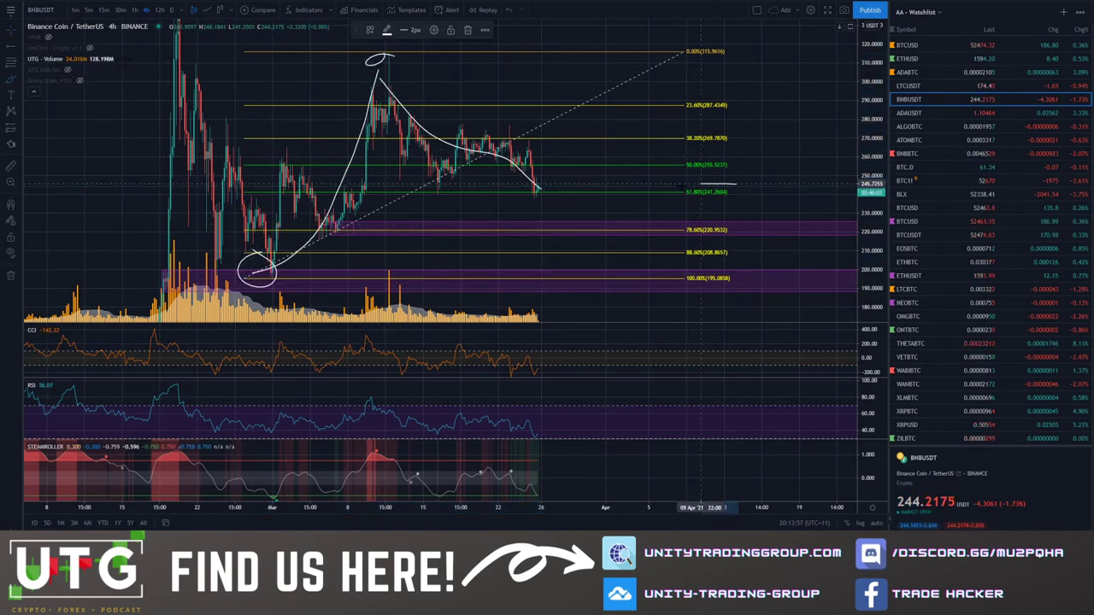
pyautogui.moveTo(700, 184)
pyautogui.mouseDown()
pyautogui.moveTo(678, 186)
pyautogui.moveTo(684, 200)
pyautogui.mouseUp()
pyautogui.click(508, 11)
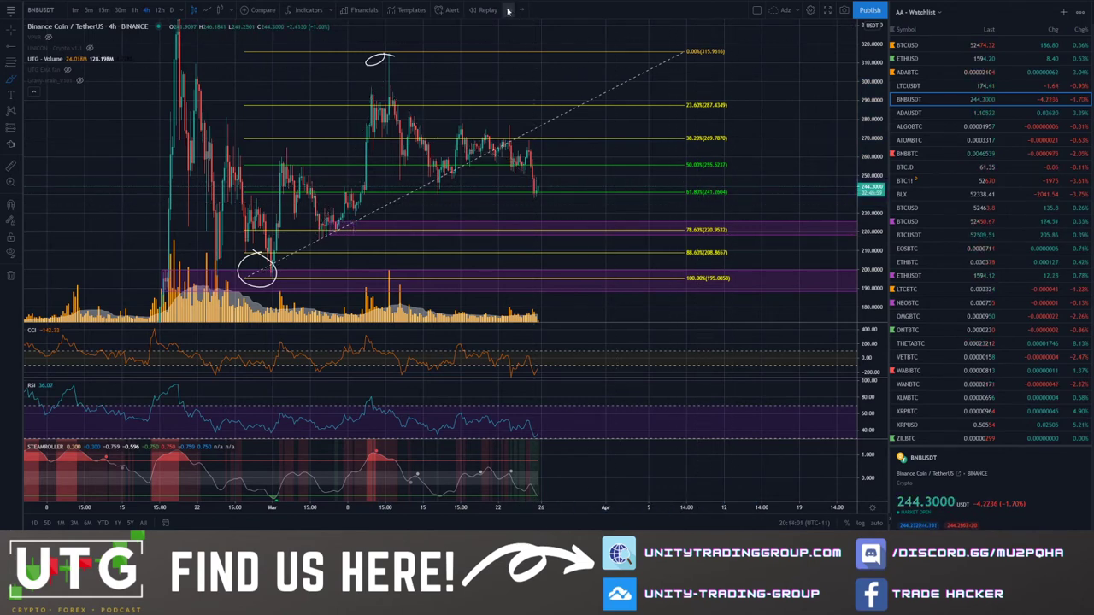
pyautogui.click(509, 10)
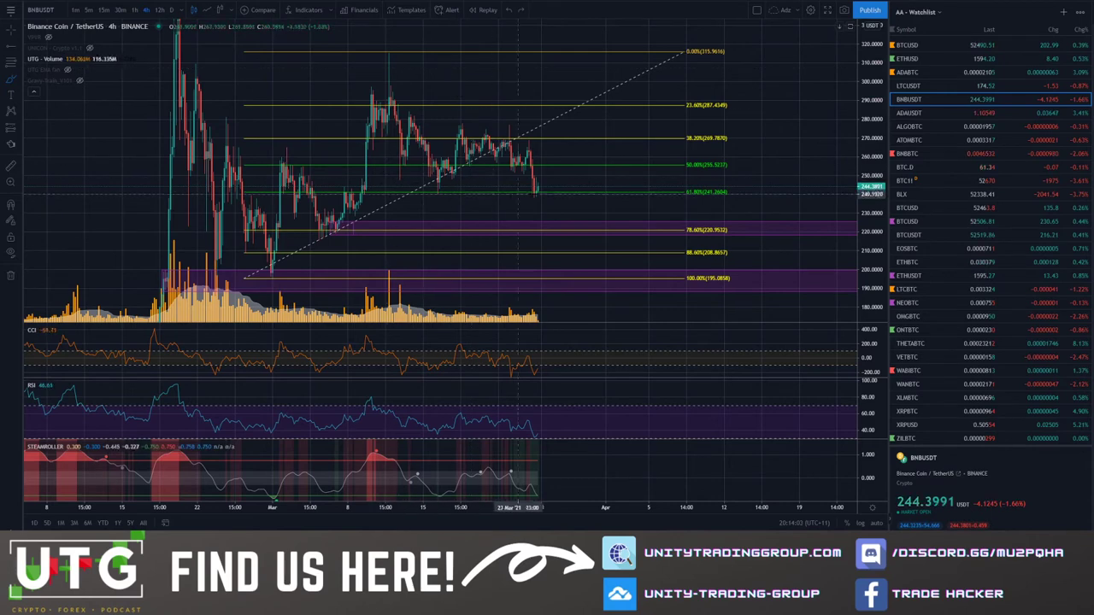
# Brush a wave along the 61.80% level, circle its label and the early-March lows, and undo the marks.
pyautogui.moveTo(551, 196)
pyautogui.mouseDown()
pyautogui.moveTo(282, 179)
pyautogui.moveTo(149, 185)
pyautogui.mouseUp()
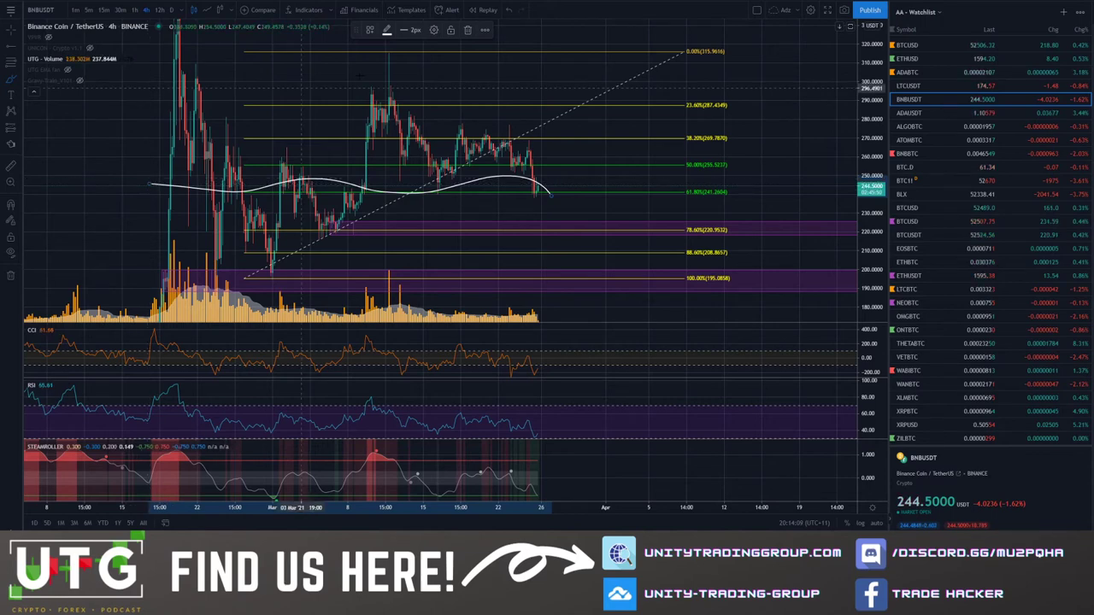
pyautogui.click(509, 10)
pyautogui.moveTo(732, 186); pyautogui.dragTo(734, 188)
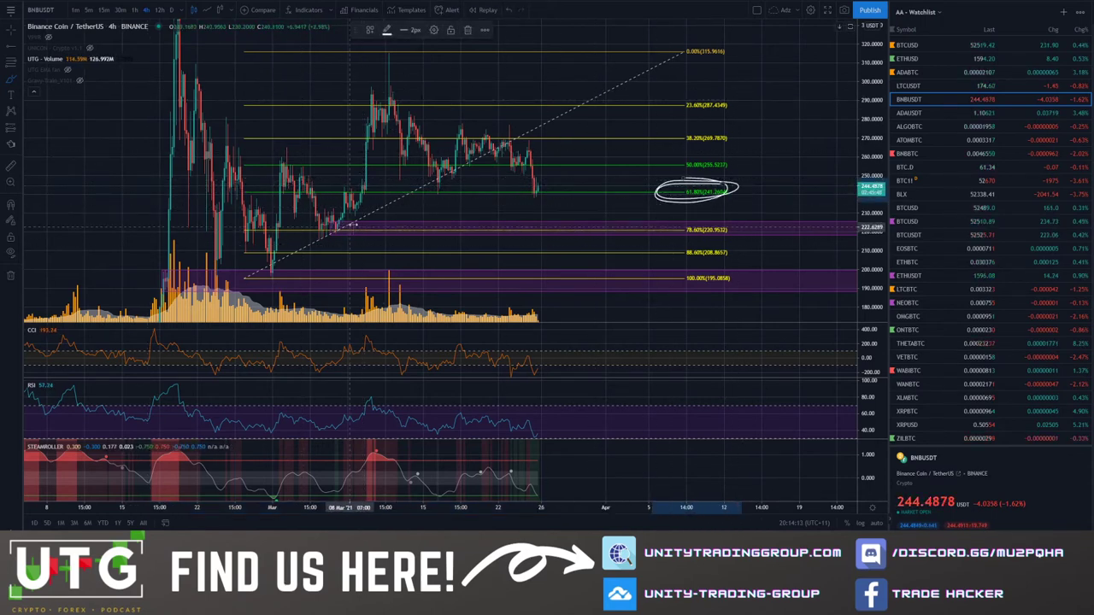
pyautogui.moveTo(354, 218)
pyautogui.mouseDown()
pyautogui.moveTo(338, 236)
pyautogui.moveTo(320, 220)
pyautogui.mouseUp()
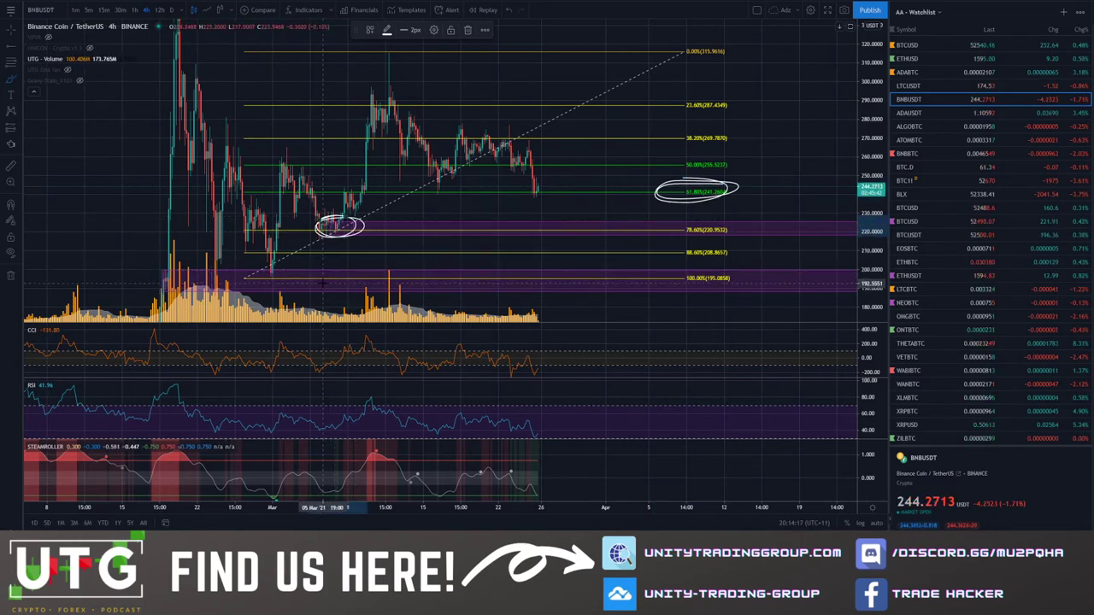
pyautogui.click(509, 12)
pyautogui.click(509, 12)
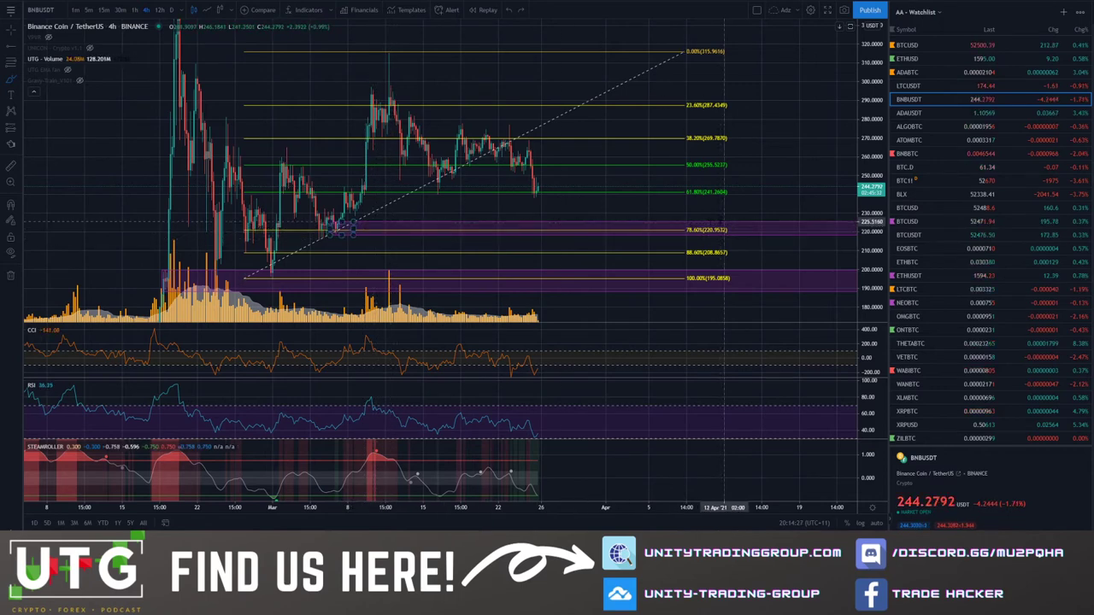
# Circle the 78.60% label and the early-March lows, brush a projected dip toward the support zone, and undo the marks.
pyautogui.moveTo(727, 224); pyautogui.dragTo(683, 229)
pyautogui.moveTo(350, 224); pyautogui.dragTo(346, 221)
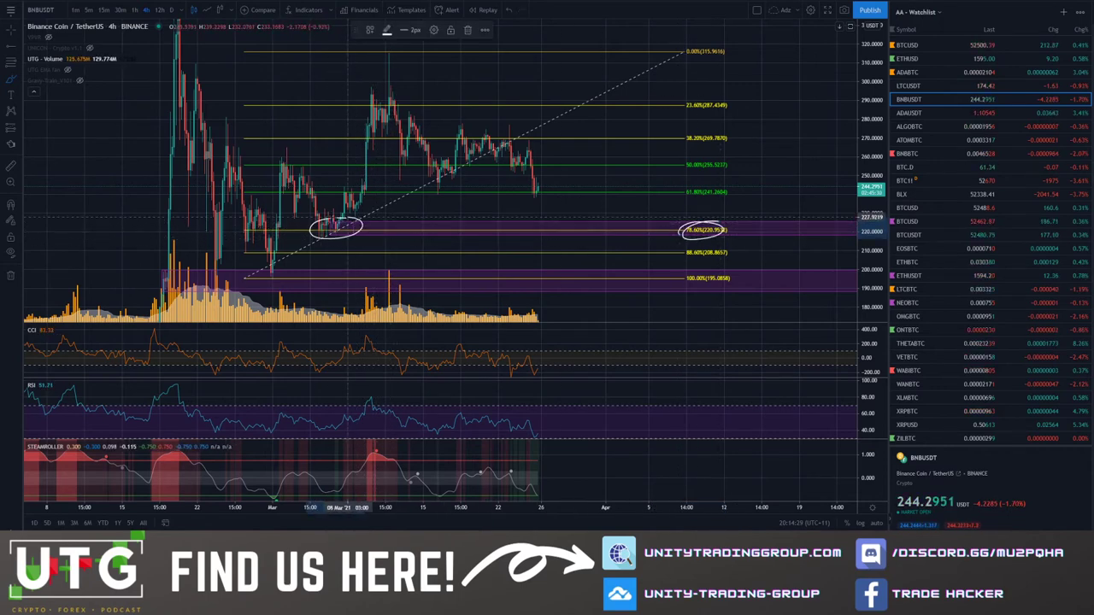
pyautogui.click(510, 10)
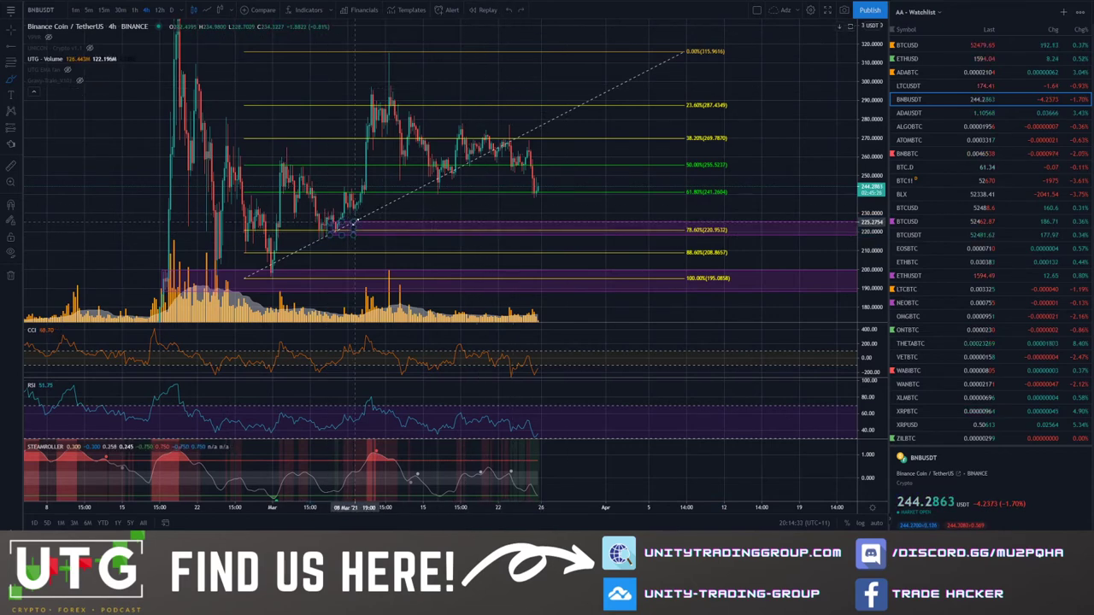
pyautogui.moveTo(511, 147); pyautogui.dragTo(549, 199)
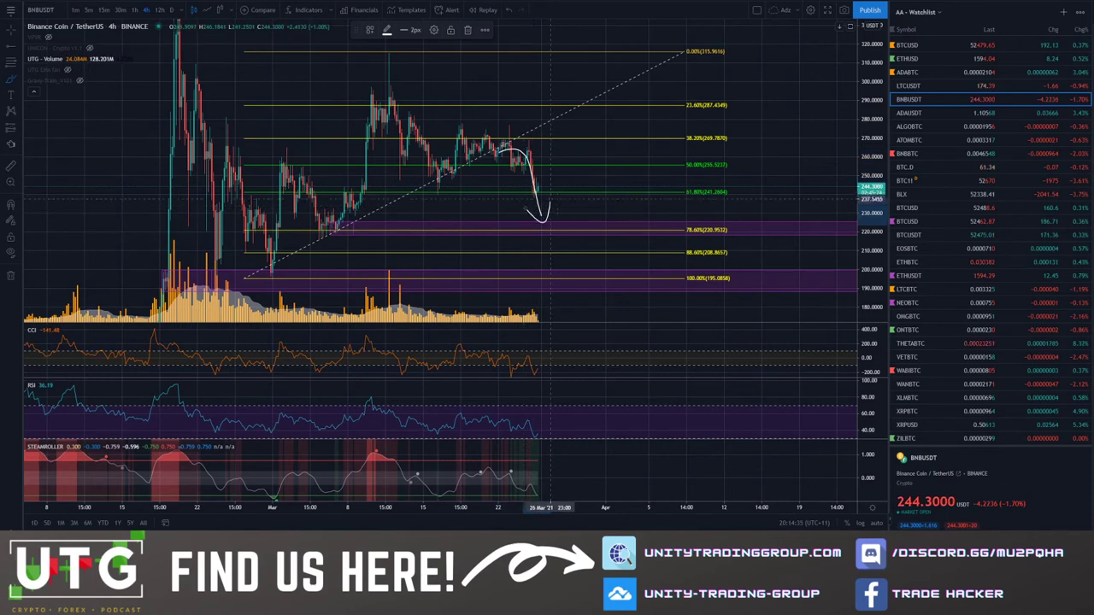
pyautogui.click(510, 11)
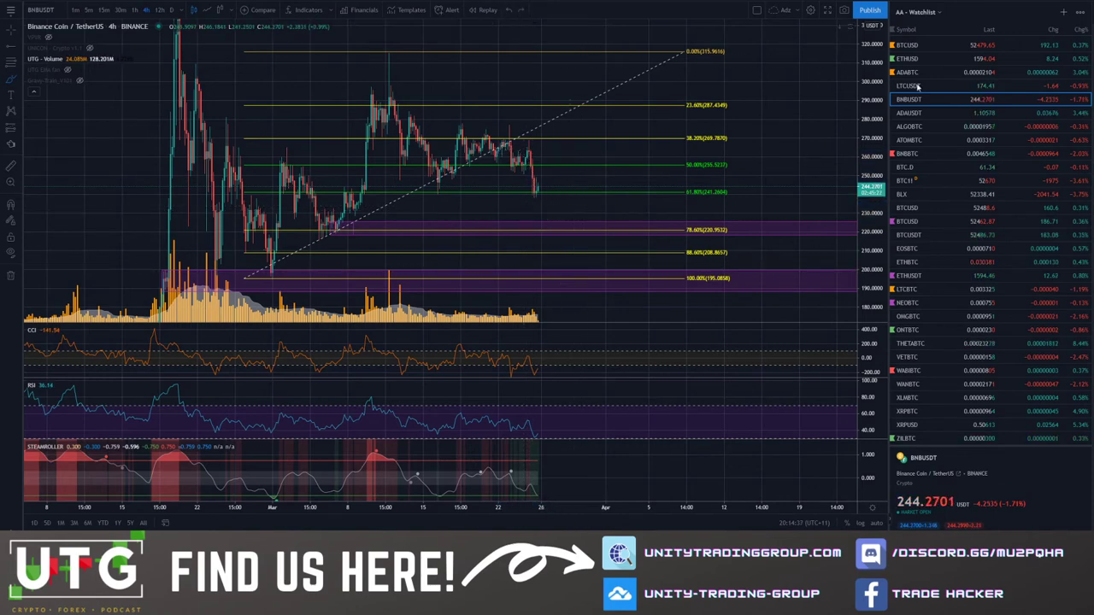
# Switch to the FOREX watchlist and open the DXY chart.
pyautogui.click(916, 12)
pyautogui.click(908, 186)
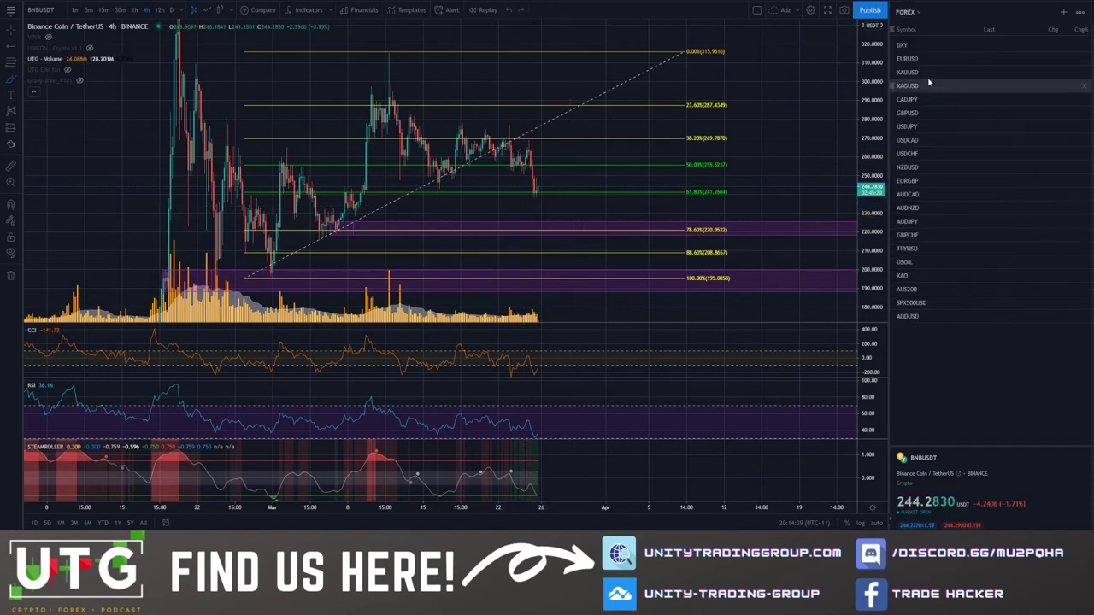
pyautogui.click(923, 44)
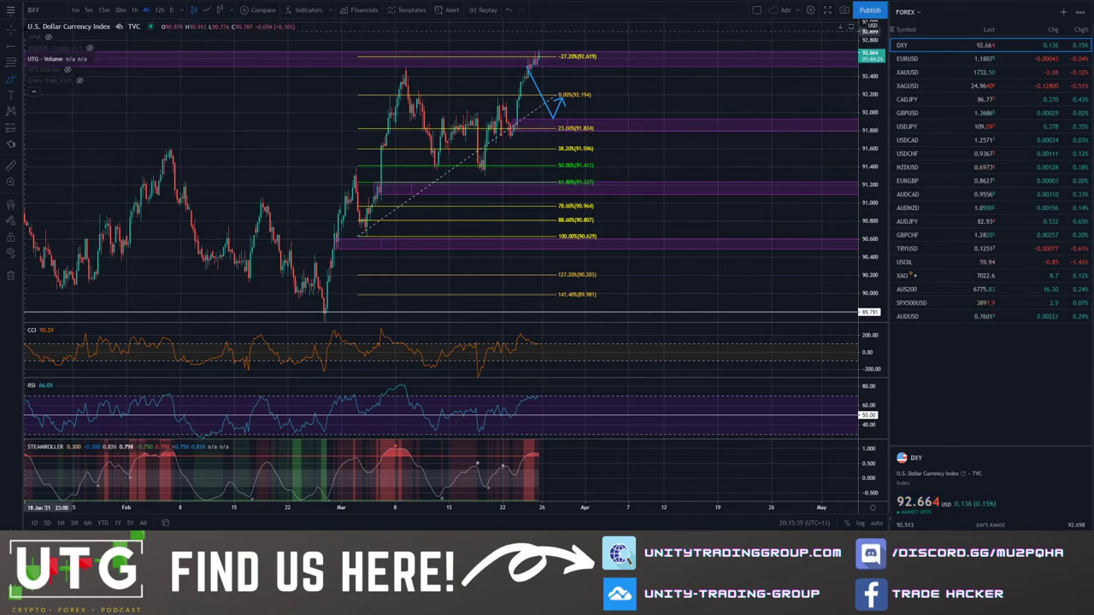
# Delete the blue projected-path arrow from the latest candles on the DXY chart.
pyautogui.scroll(3, 464, 112)
pyautogui.moveTo(663, 121); pyautogui.dragTo(762, 177)
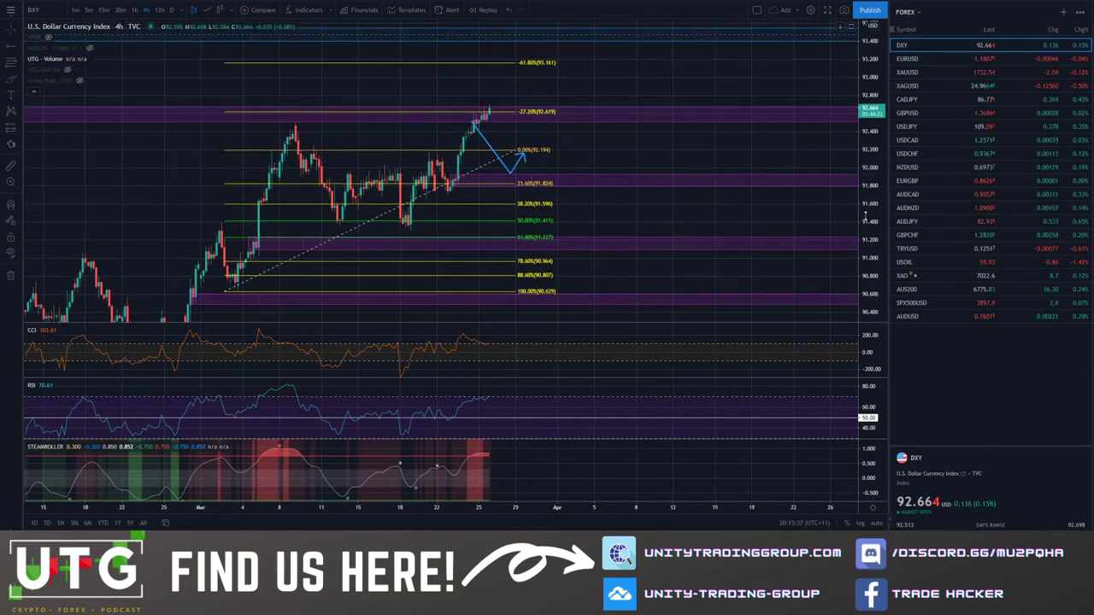
pyautogui.scroll(3, 865, 217)
pyautogui.click(531, 175)
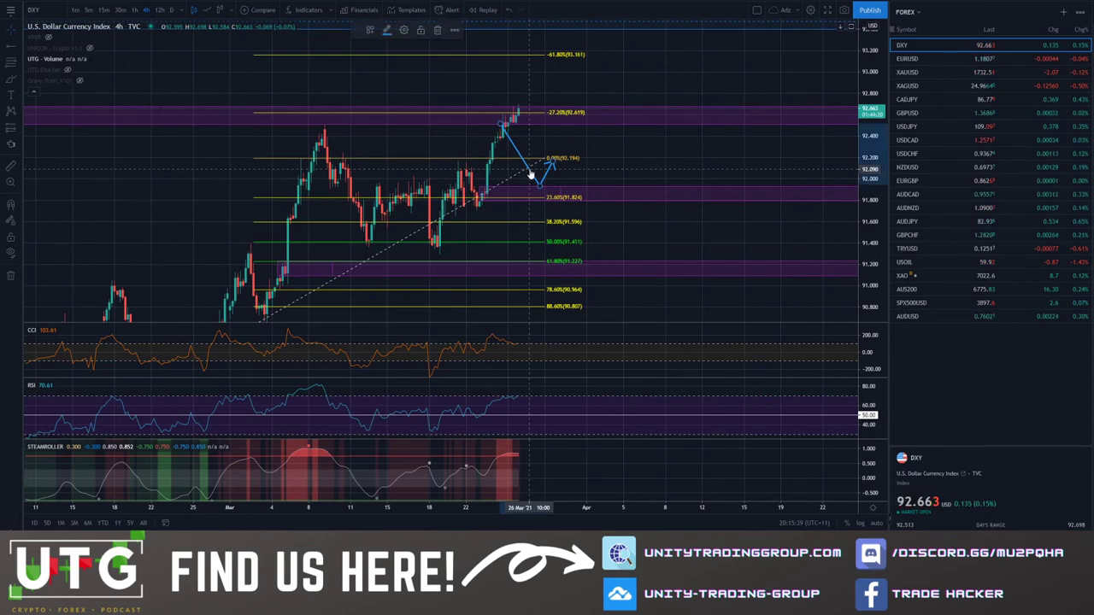
pyautogui.press('Delete')
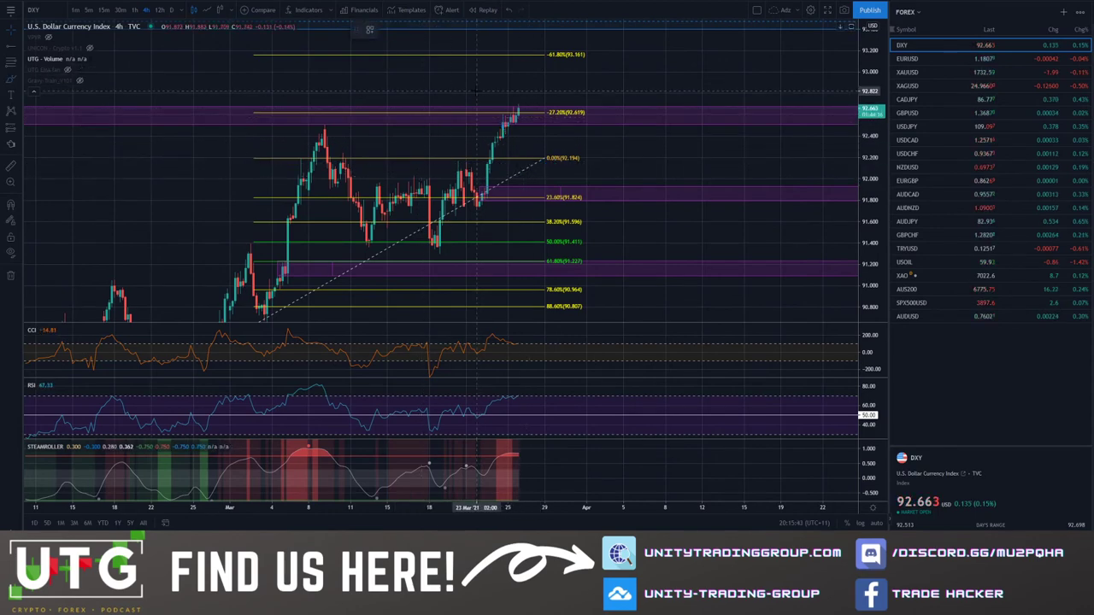
# Brush a circle around the latest DXY candles at the -27.20% Fibonacci level.
pyautogui.moveTo(516, 99); pyautogui.dragTo(506, 102)
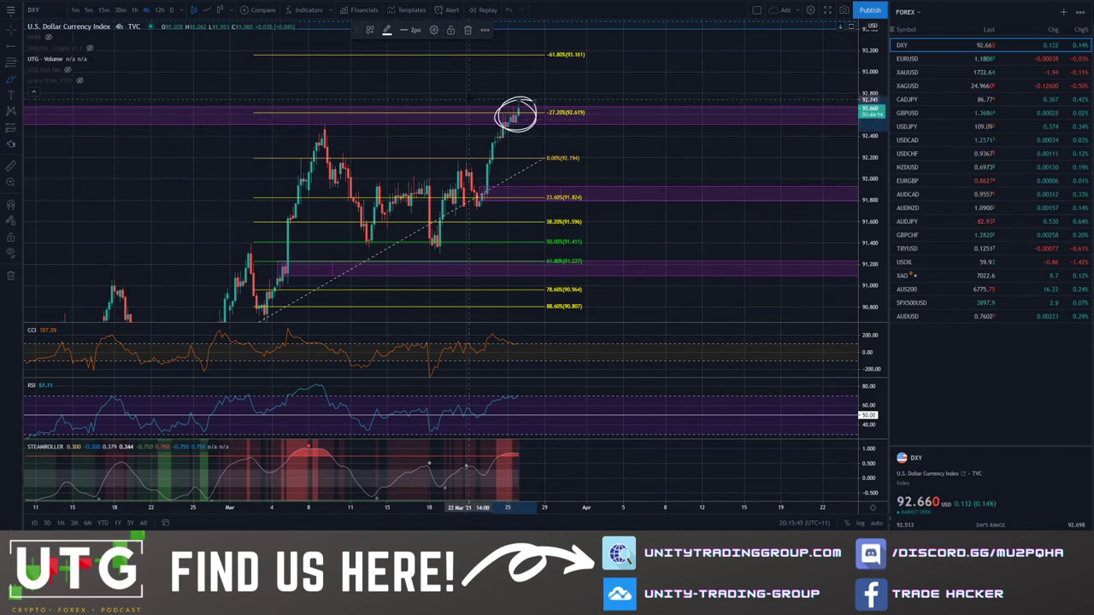
# Undo the brushed circle and move the purple zone up to the mid-November 2020 highs, spanning about 93.00 to 93.17.
pyautogui.click(508, 11)
pyautogui.scroll(-3, 256, 42)
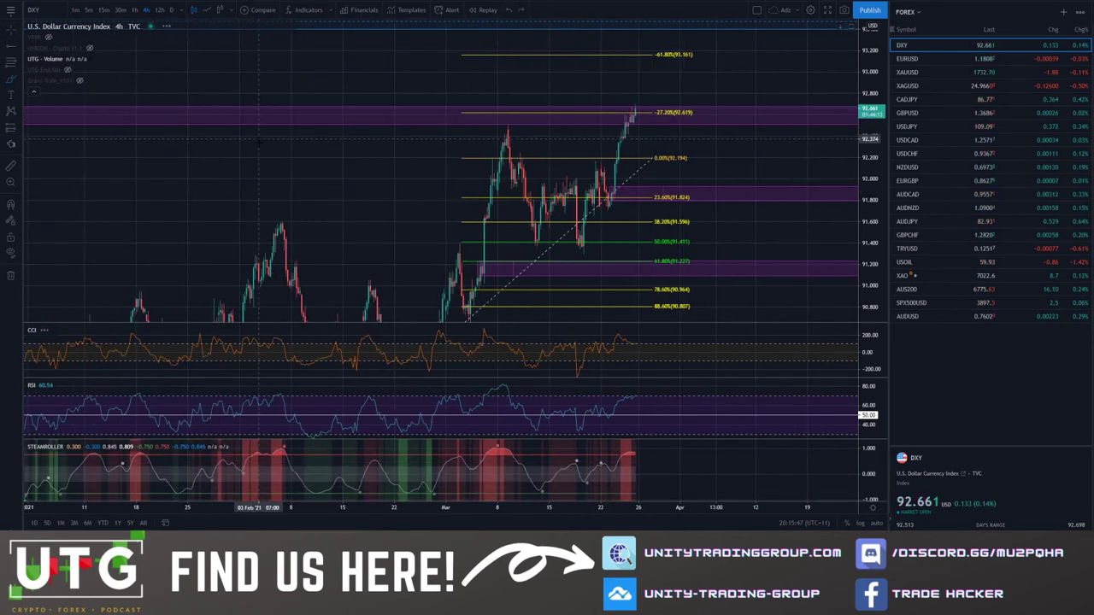
pyautogui.moveTo(259, 139); pyautogui.dragTo(624, 143)
pyautogui.scroll(-2, 430, 148)
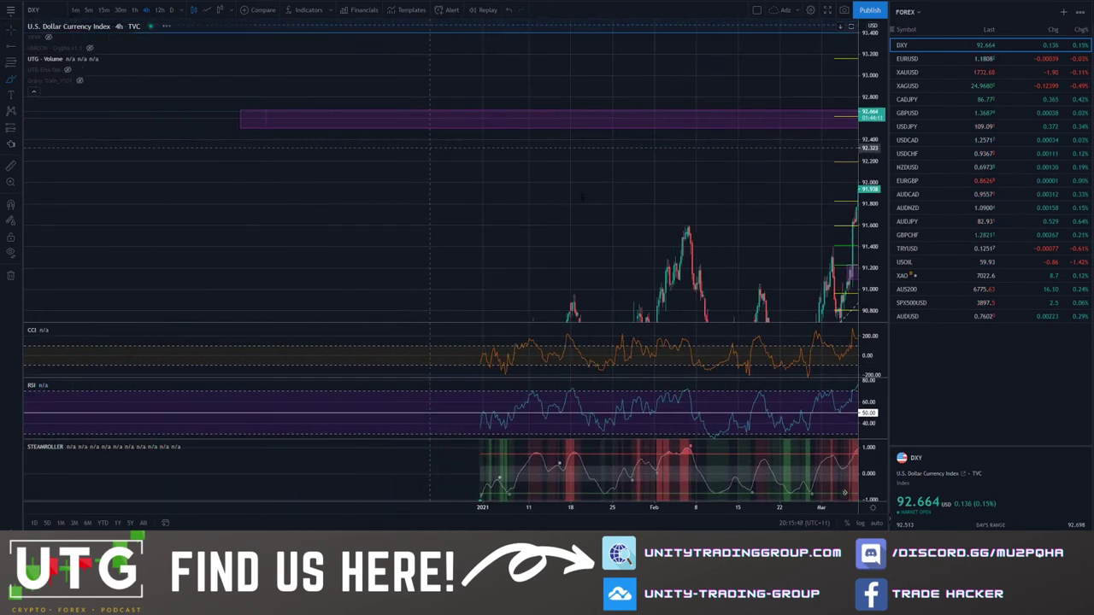
pyautogui.scroll(-1, 582, 197)
pyautogui.moveTo(521, 188); pyautogui.dragTo(718, 261)
pyautogui.scroll(3, 683, 233)
pyautogui.moveTo(473, 204); pyautogui.dragTo(338, 164)
pyautogui.click(405, 192)
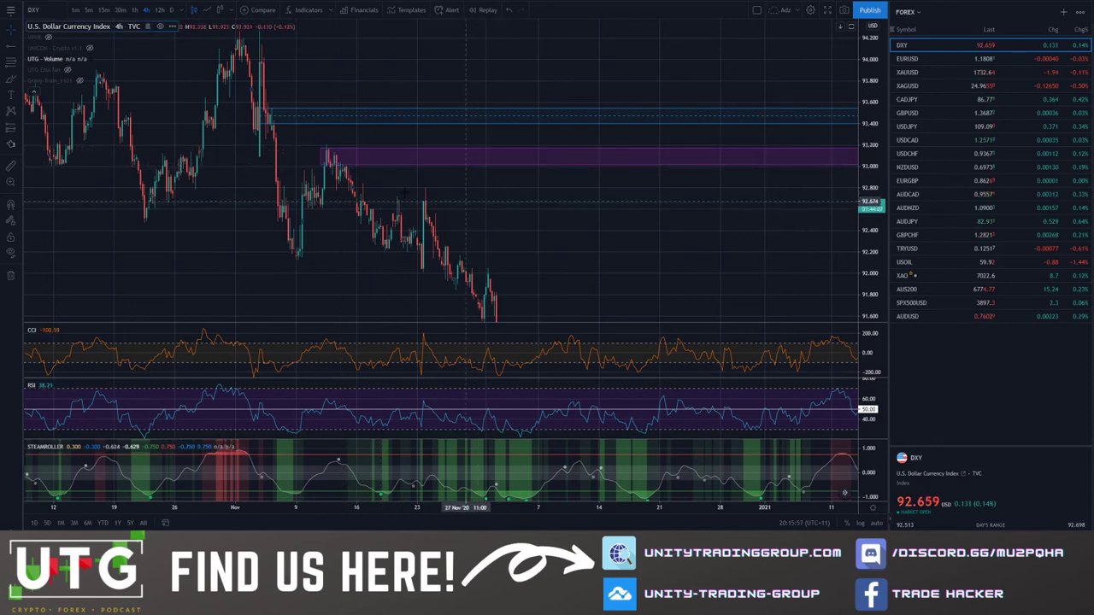
# Brush the November drop and rebound, circle the mid-November high, draw a wave along the purple zone, and undo the marks.
pyautogui.click(11, 78)
pyautogui.moveTo(240, 111)
pyautogui.mouseDown()
pyautogui.moveTo(294, 248)
pyautogui.moveTo(317, 162)
pyautogui.moveTo(304, 152)
pyautogui.moveTo(333, 142)
pyautogui.moveTo(456, 170)
pyautogui.moveTo(740, 157)
pyautogui.mouseUp()
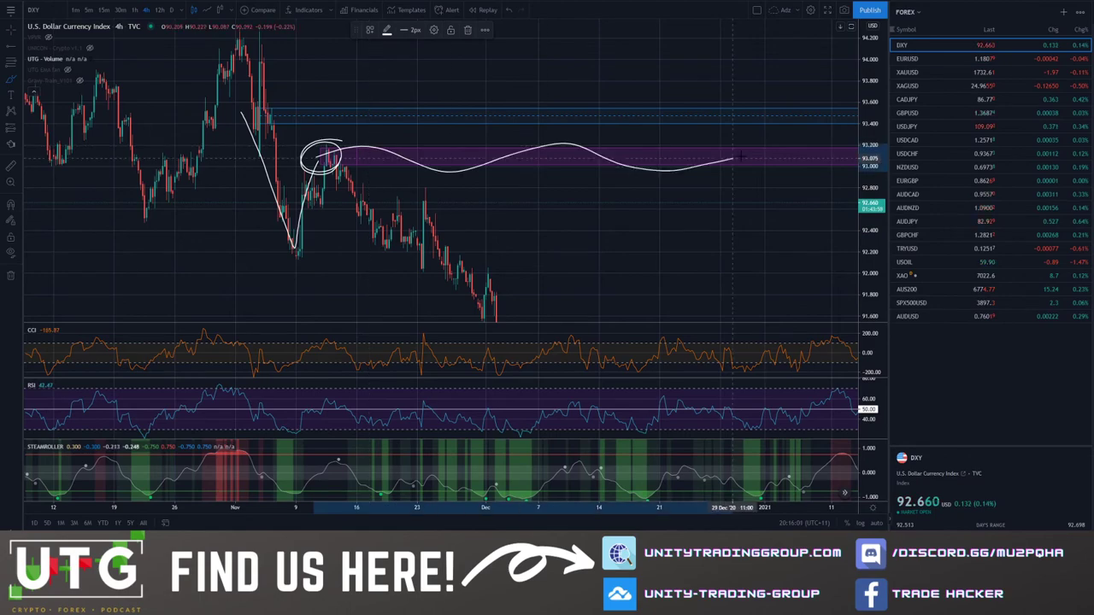
pyautogui.click(509, 10)
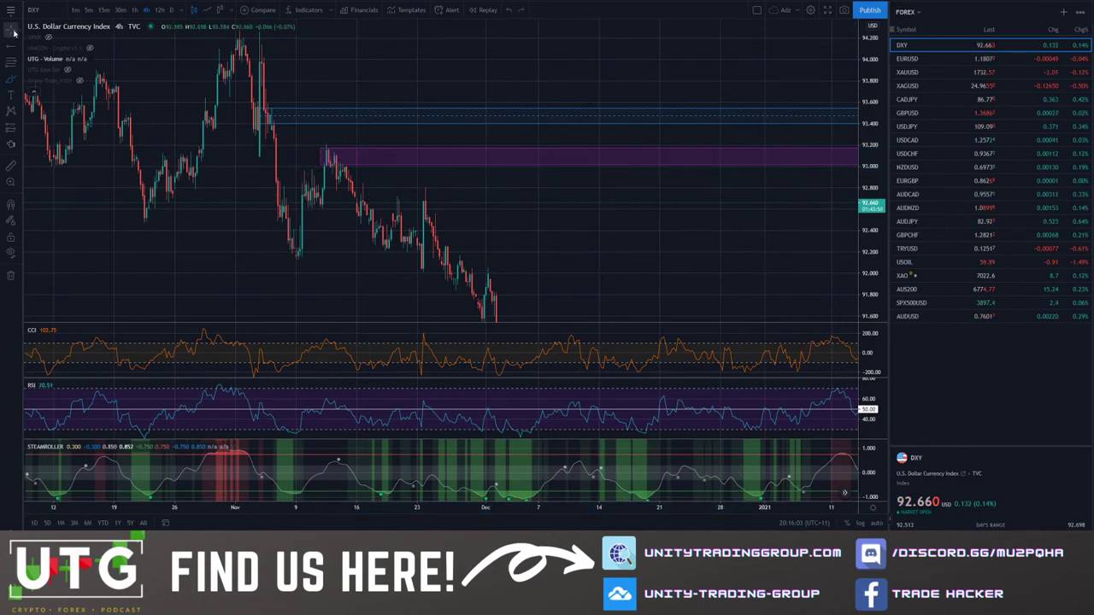
# Return to the latest DXY candles and delete the blue zone above the purple resistance zone.
pyautogui.click(11, 31)
pyautogui.moveTo(697, 189); pyautogui.dragTo(368, 162)
pyautogui.moveTo(688, 175); pyautogui.dragTo(351, 147)
pyautogui.moveTo(666, 171); pyautogui.dragTo(312, 152)
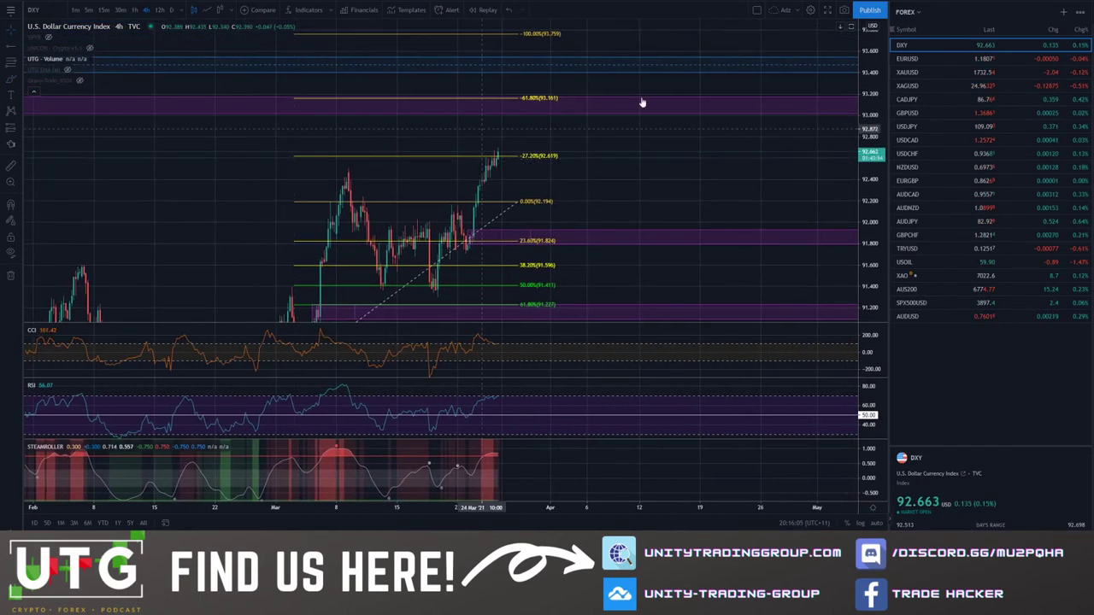
pyautogui.moveTo(699, 156); pyautogui.dragTo(757, 185)
pyautogui.click(639, 100)
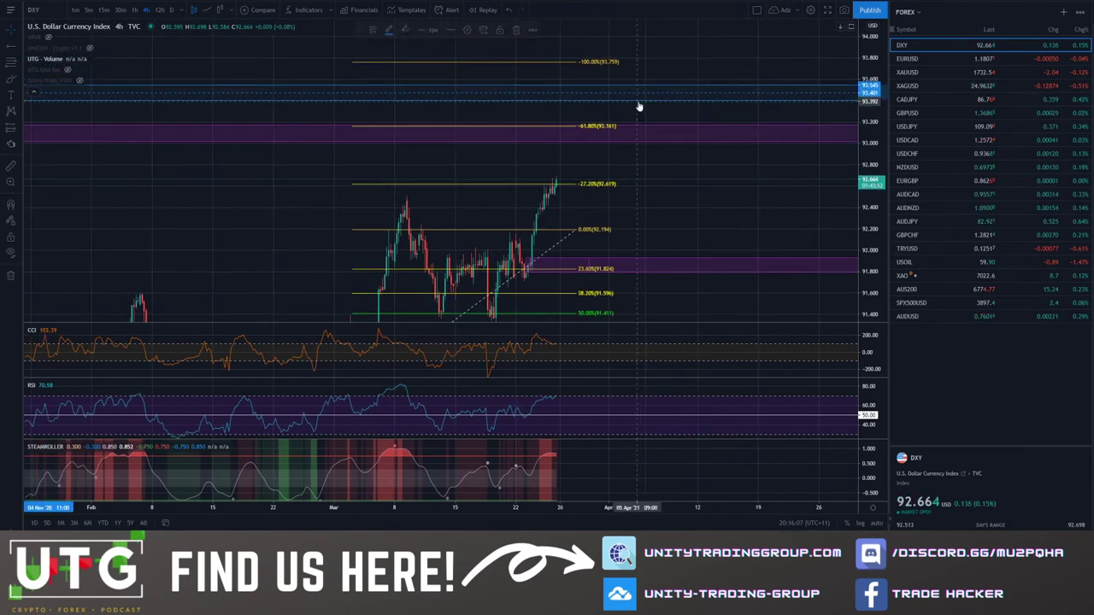
pyautogui.press('Delete')
pyautogui.scroll(3, 656, 184)
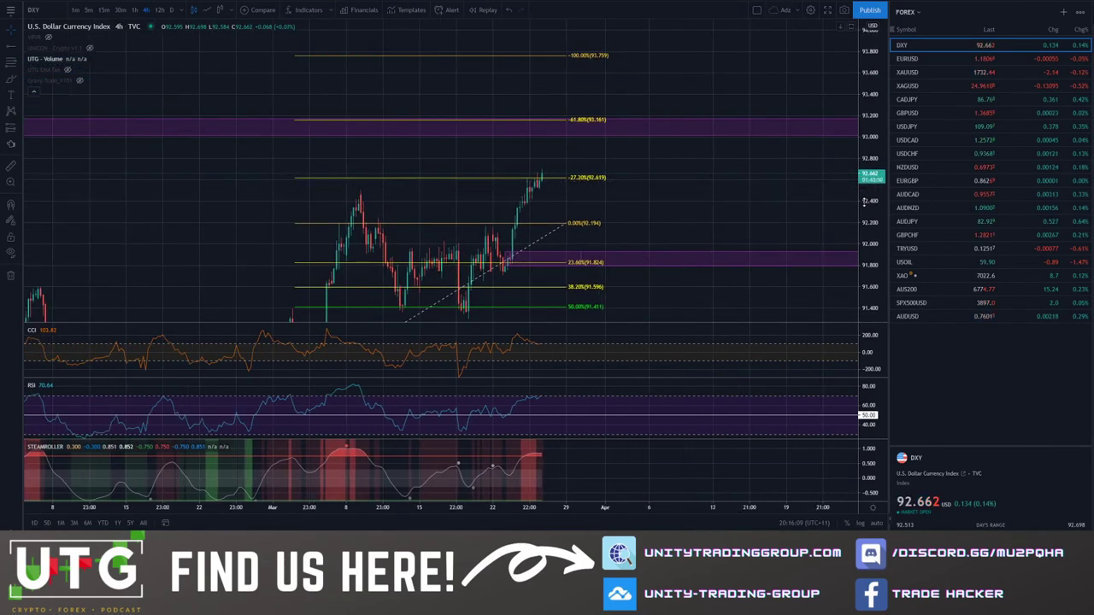
# Brush a rising path from the latest candles to the purple zone, circle the -61.80% level, and undo the marks.
pyautogui.click(11, 79)
pyautogui.moveTo(513, 199); pyautogui.dragTo(601, 136)
pyautogui.moveTo(640, 103); pyautogui.dragTo(579, 107)
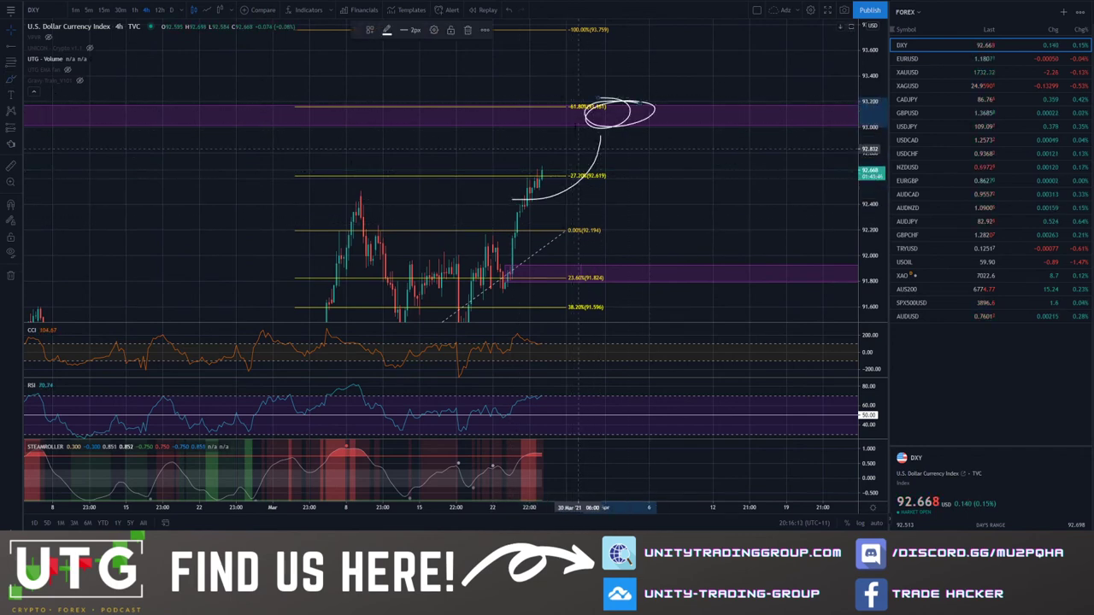
pyautogui.click(509, 10)
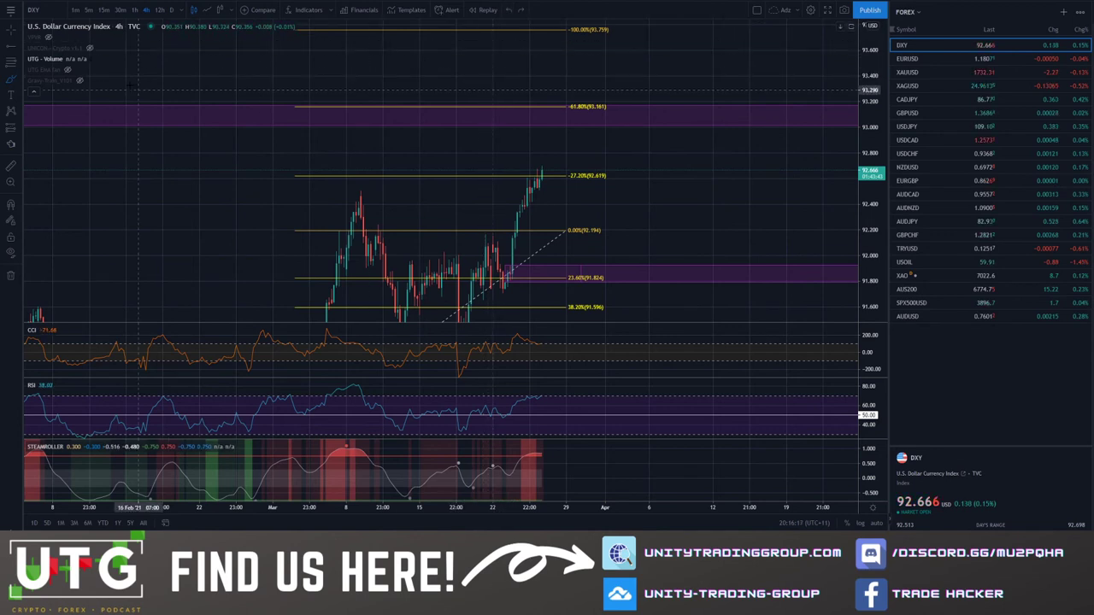
pyautogui.click(564, 230)
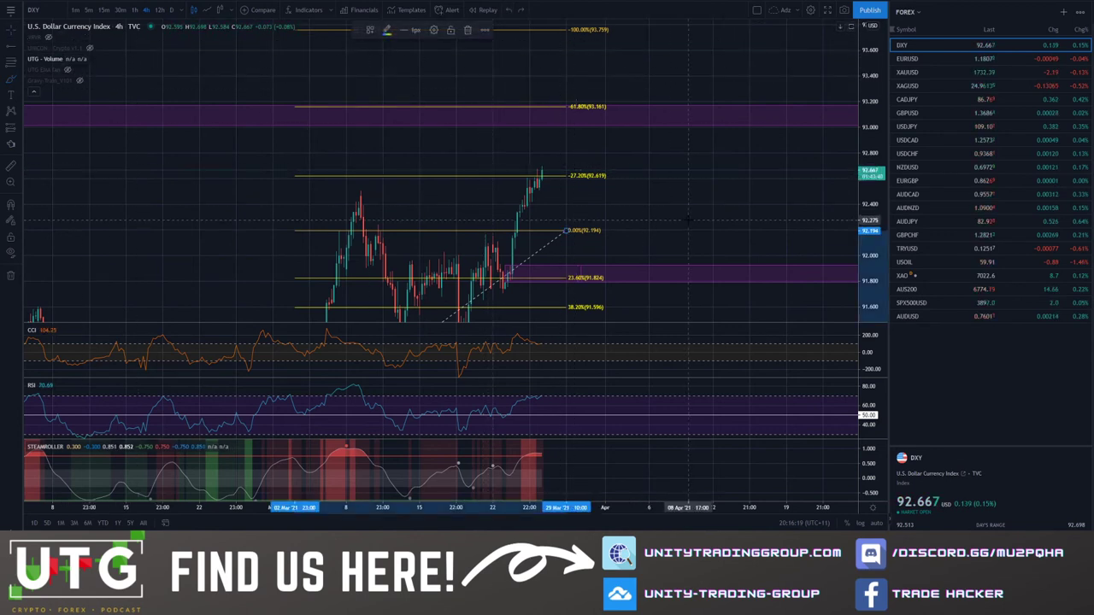
pyautogui.click(639, 219)
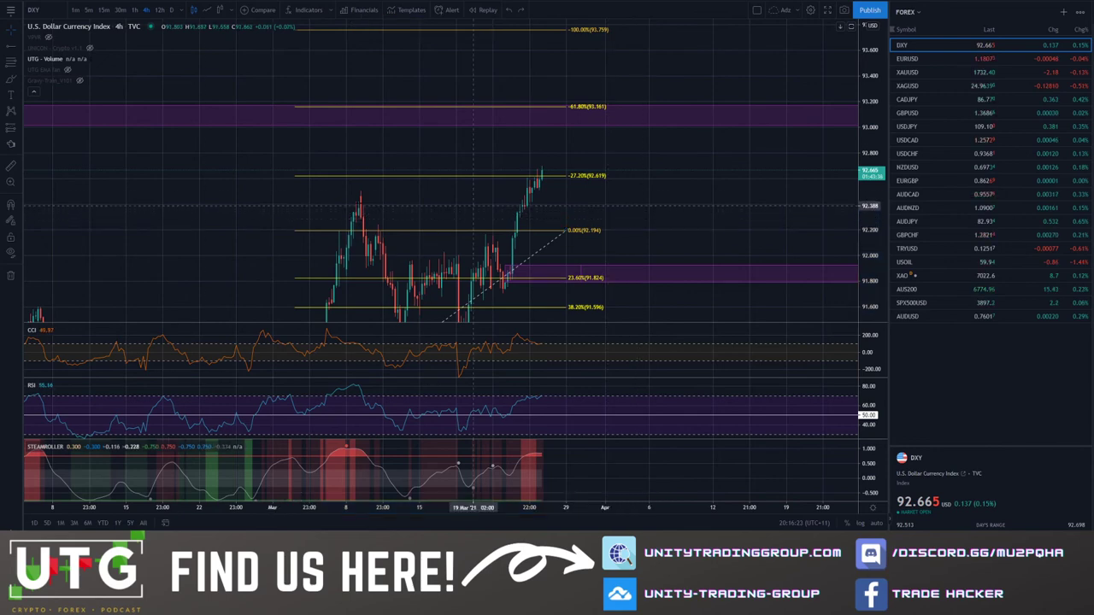
# Circle the mid-November 2020 high, brush a downward arrow and a zigzag along the decline, and undo the marks.
pyautogui.moveTo(144, 198); pyautogui.dragTo(569, 192)
pyautogui.scroll(-5, 533, 198)
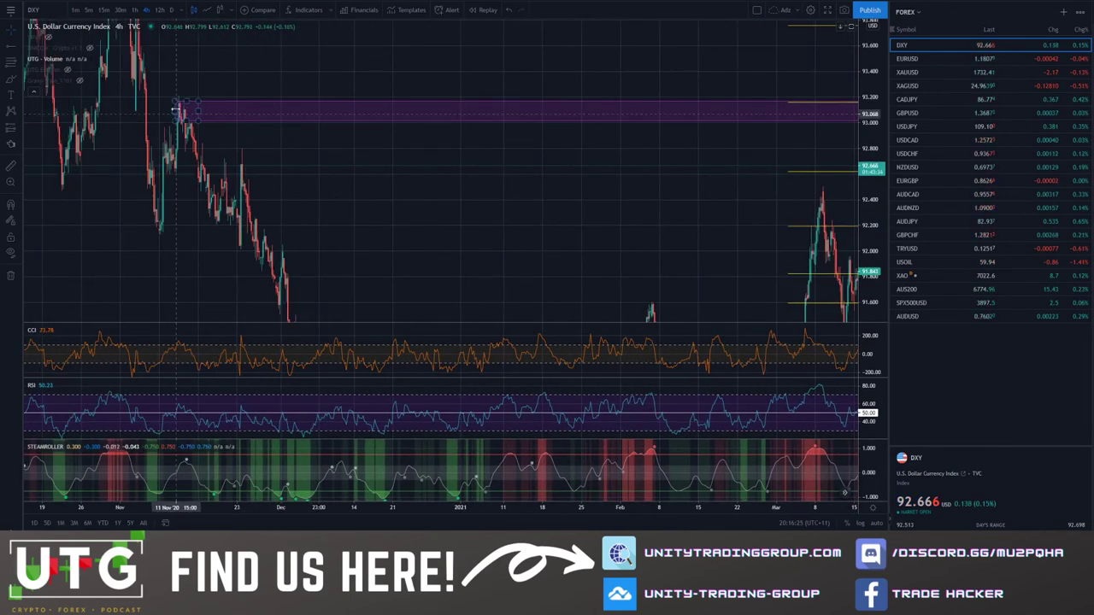
pyautogui.click(11, 79)
pyautogui.moveTo(207, 103)
pyautogui.mouseDown()
pyautogui.moveTo(192, 116)
pyautogui.moveTo(308, 210)
pyautogui.moveTo(309, 194)
pyautogui.mouseUp()
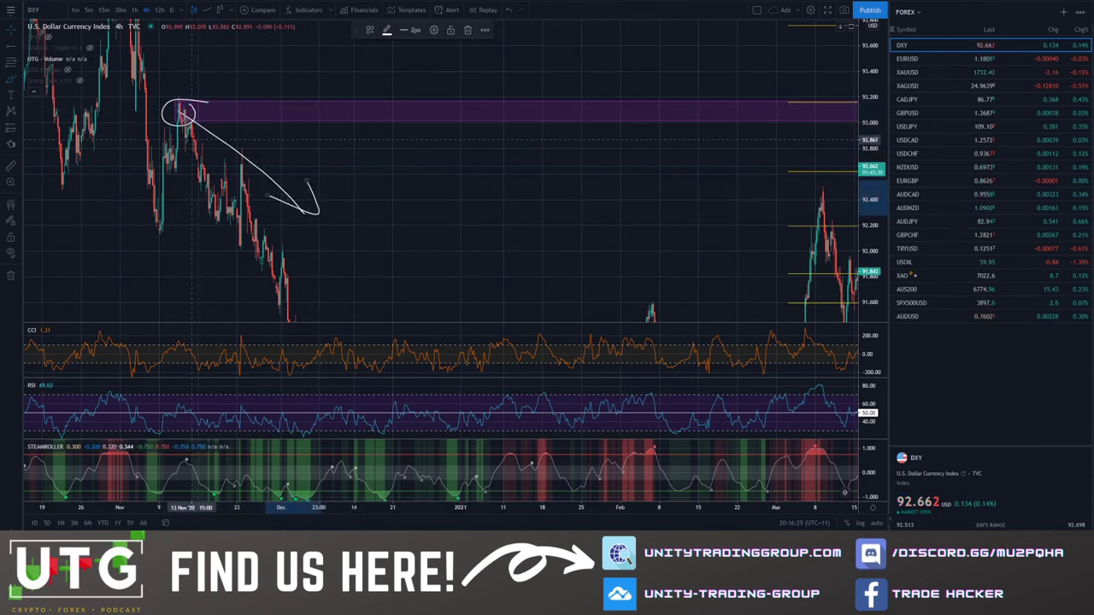
pyautogui.moveTo(181, 114); pyautogui.dragTo(269, 222)
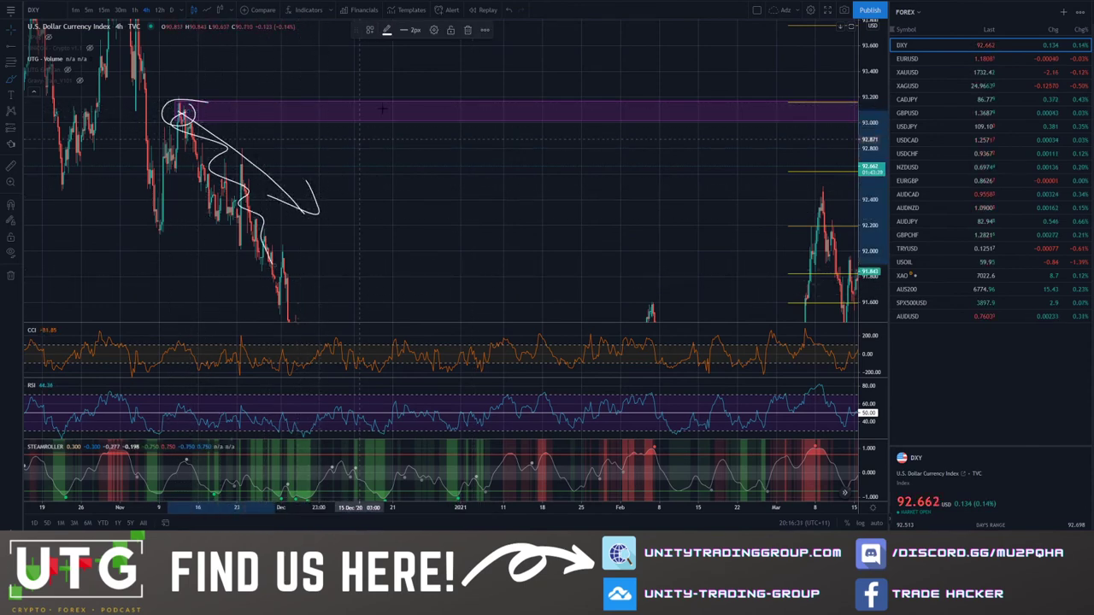
pyautogui.click(508, 10)
pyautogui.click(508, 10)
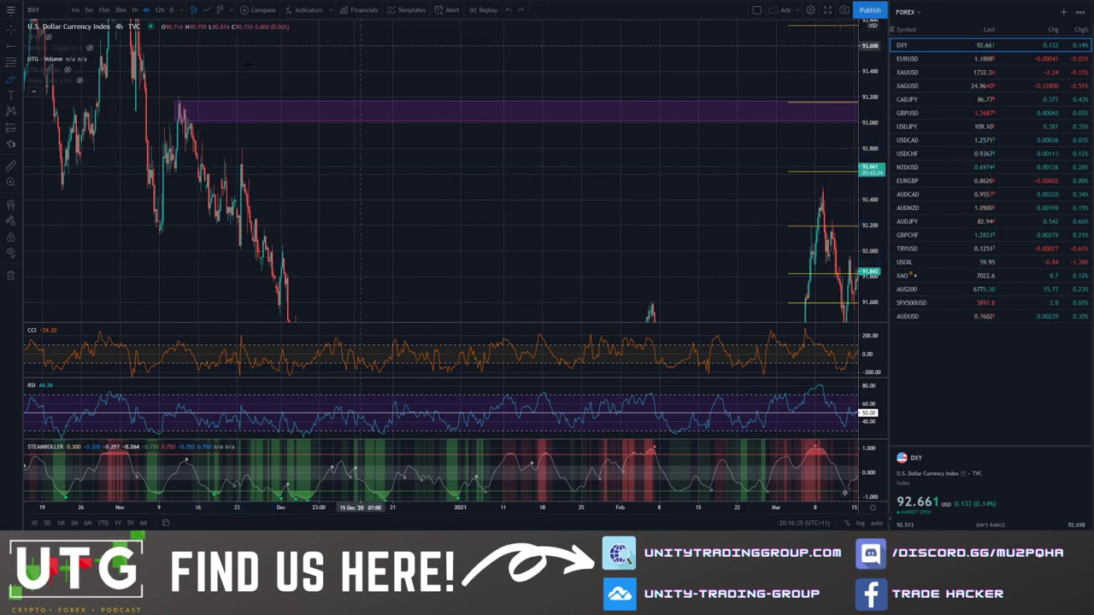
# Replace the Fibonacci retracement on the latest move with one drawn from the 91.691 low to the 92.698 high.
pyautogui.moveTo(587, 135); pyautogui.dragTo(267, 135)
pyautogui.scroll(3, 464, 154)
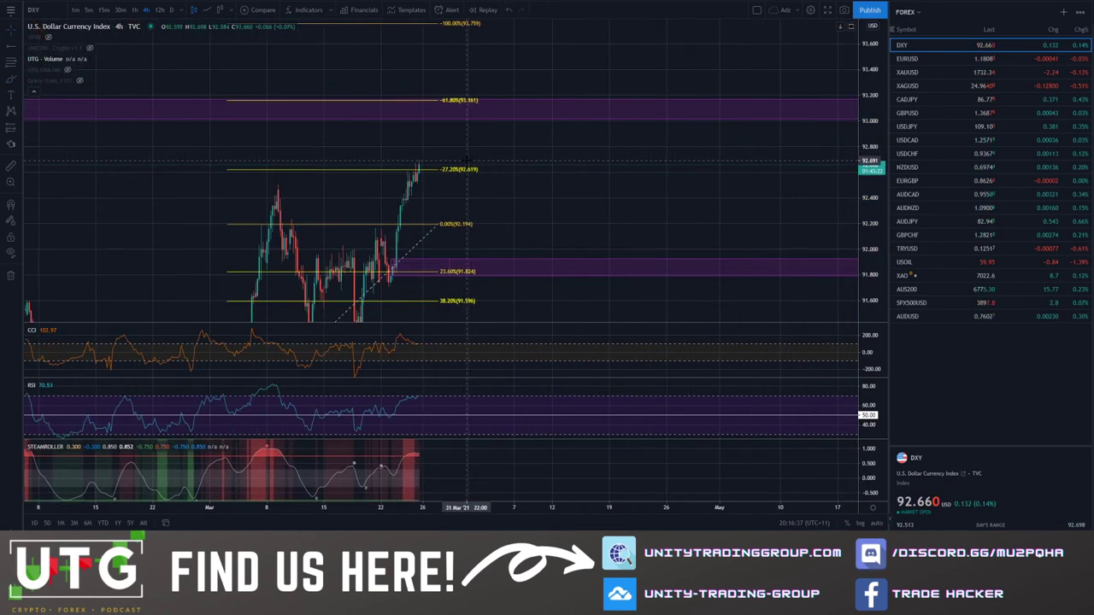
pyautogui.moveTo(506, 154); pyautogui.dragTo(610, 158)
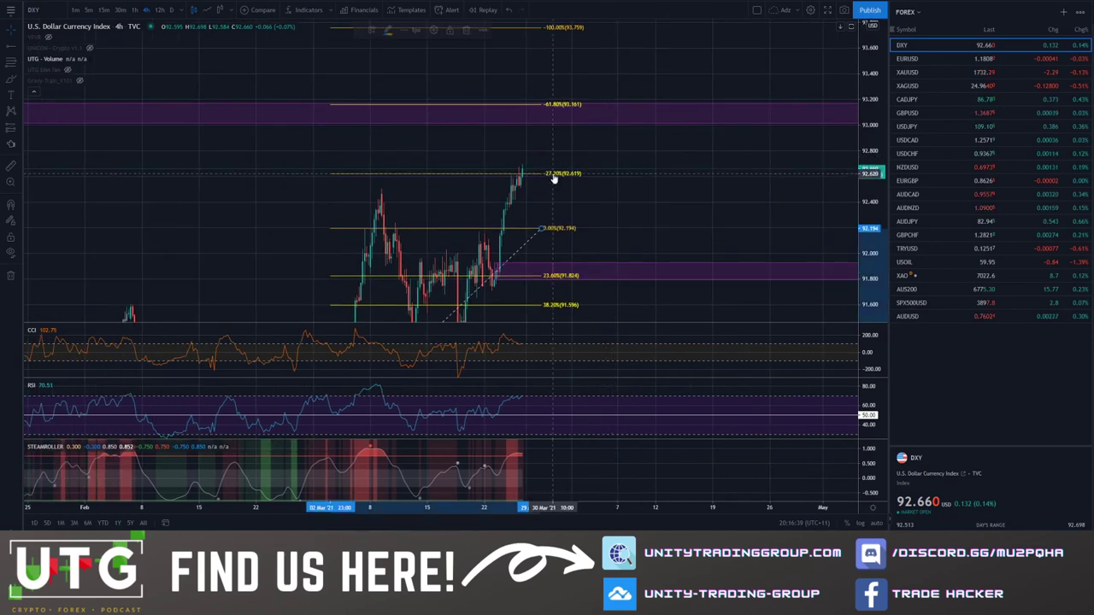
pyautogui.press('Delete')
pyautogui.click(12, 65)
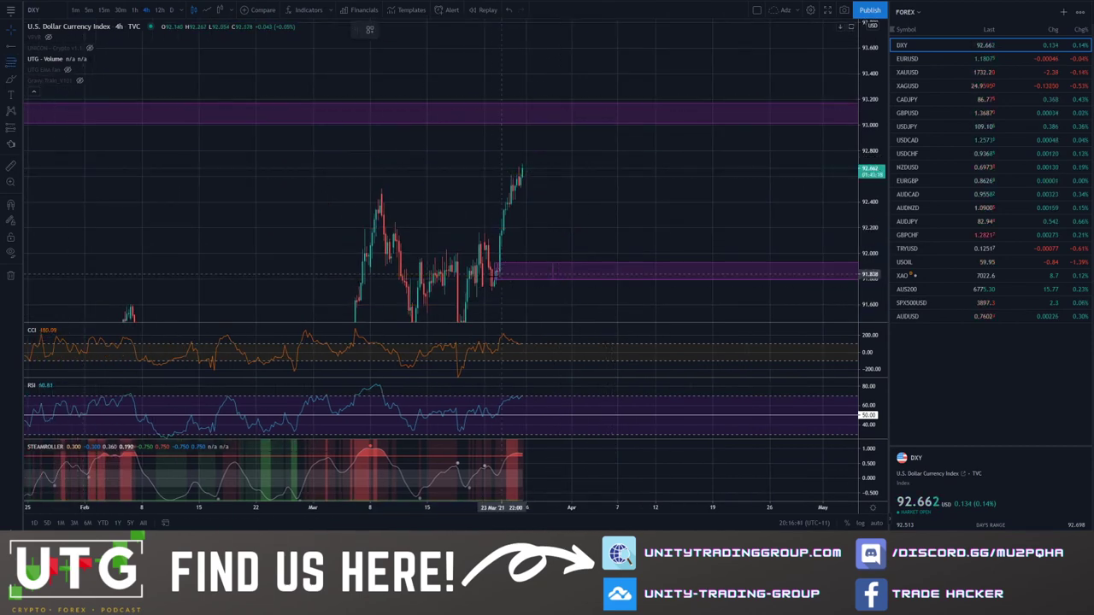
pyautogui.moveTo(475, 293)
pyautogui.mouseDown()
pyautogui.moveTo(653, 171)
pyautogui.moveTo(710, 163)
pyautogui.mouseUp()
# Circle the 38.20% Fibonacci label, brush a projected pullback to that level with a rebound, and undo the marks.
pyautogui.moveTo(734, 206)
pyautogui.mouseDown()
pyautogui.moveTo(709, 217)
pyautogui.moveTo(750, 207)
pyautogui.mouseUp()
pyautogui.moveTo(516, 174)
pyautogui.mouseDown()
pyautogui.moveTo(566, 198)
pyautogui.moveTo(609, 154)
pyautogui.moveTo(632, 181)
pyautogui.mouseUp()
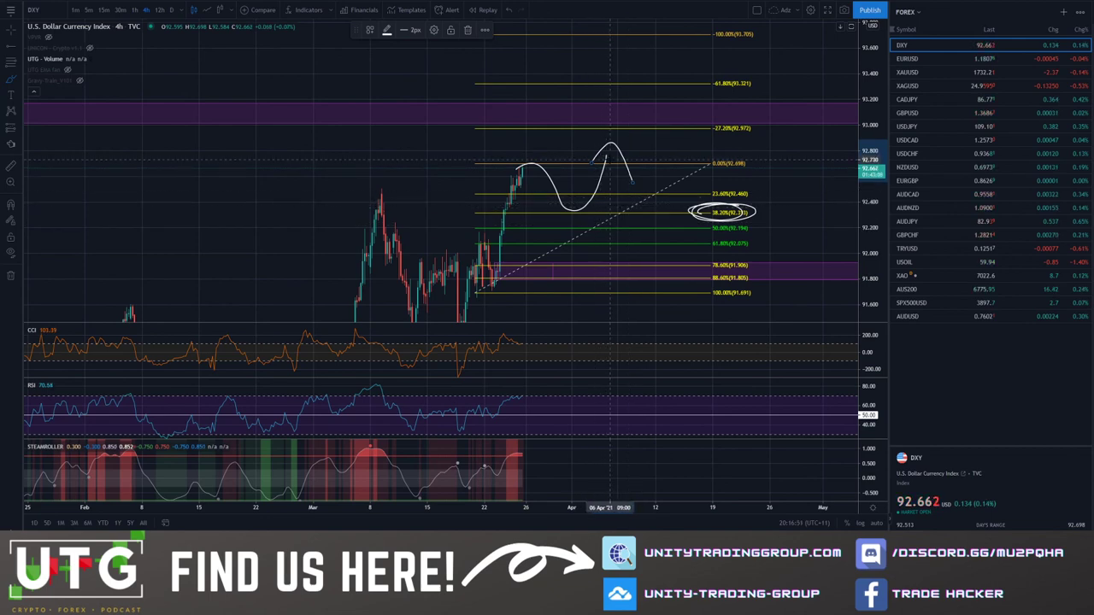
pyautogui.click(507, 12)
# Circle the two March Steamroller peaks and the early-March price high, brush an arrow along its decline, and undo the marks.
pyautogui.moveTo(517, 438)
pyautogui.mouseDown()
pyautogui.moveTo(499, 457)
pyautogui.moveTo(534, 440)
pyautogui.mouseUp()
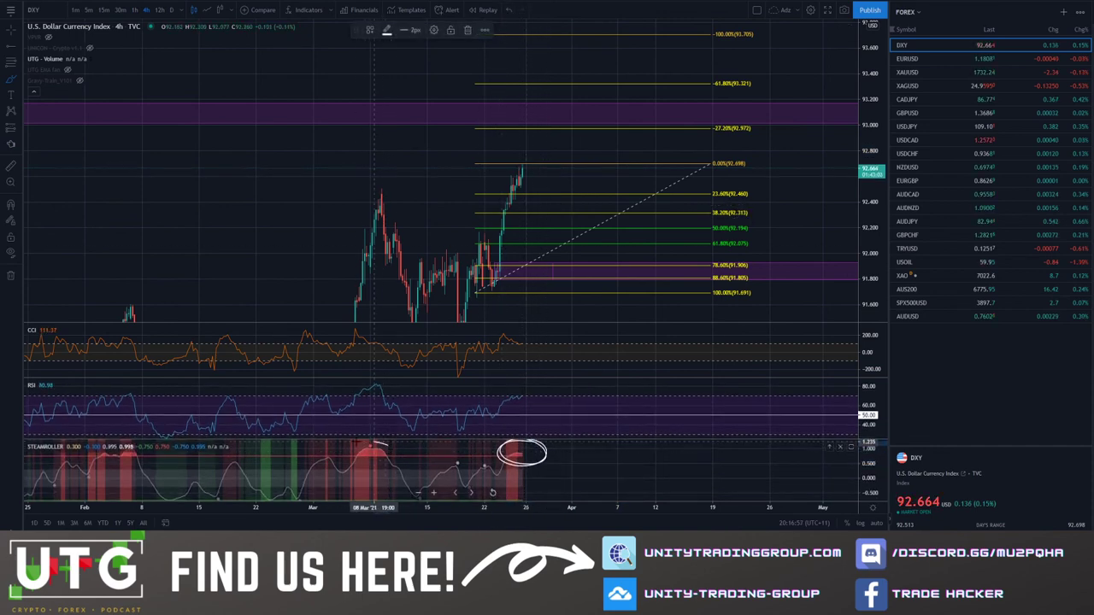
pyautogui.moveTo(386, 442); pyautogui.dragTo(395, 447)
pyautogui.moveTo(382, 192); pyautogui.dragTo(437, 261)
pyautogui.moveTo(412, 248)
pyautogui.mouseDown()
pyautogui.moveTo(438, 261)
pyautogui.moveTo(442, 220)
pyautogui.mouseUp()
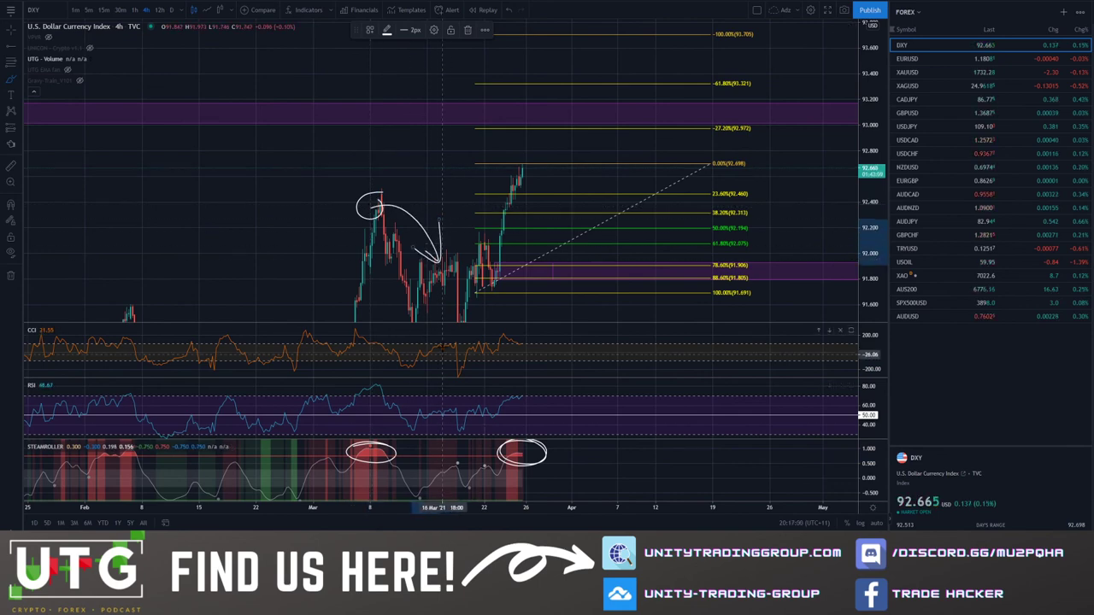
pyautogui.click(507, 12)
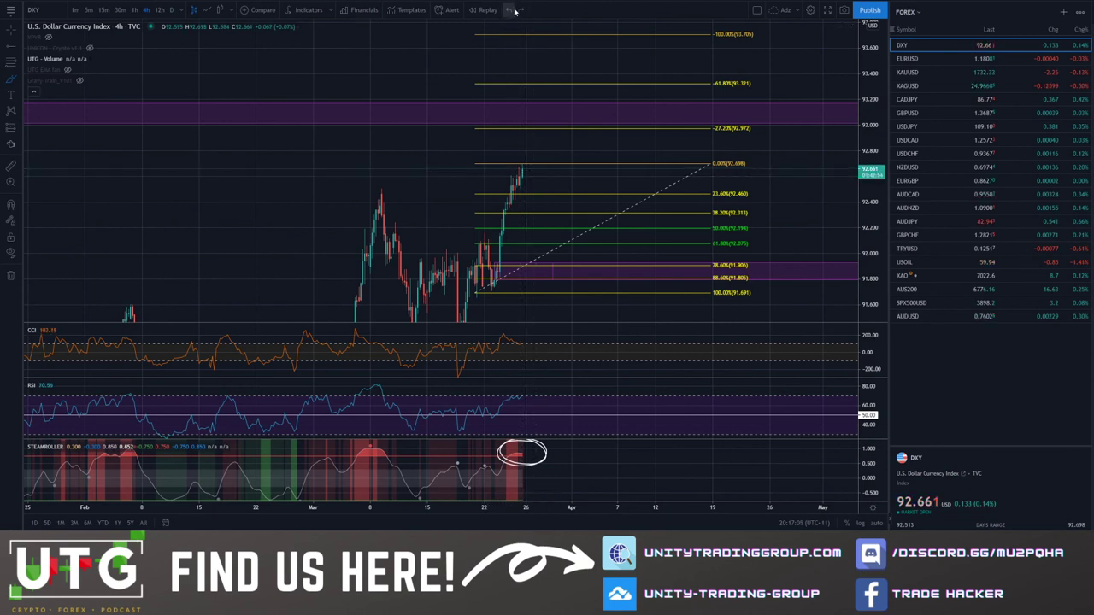
pyautogui.click(514, 10)
# Circle the 38.20% and 50.00% Fibonacci labels, brush a projected dip to the 50.00% level with a rebound, and undo the marks.
pyautogui.moveTo(748, 214)
pyautogui.mouseDown()
pyautogui.moveTo(698, 225)
pyautogui.moveTo(756, 229)
pyautogui.moveTo(718, 213)
pyautogui.moveTo(724, 241)
pyautogui.moveTo(743, 214)
pyautogui.mouseUp()
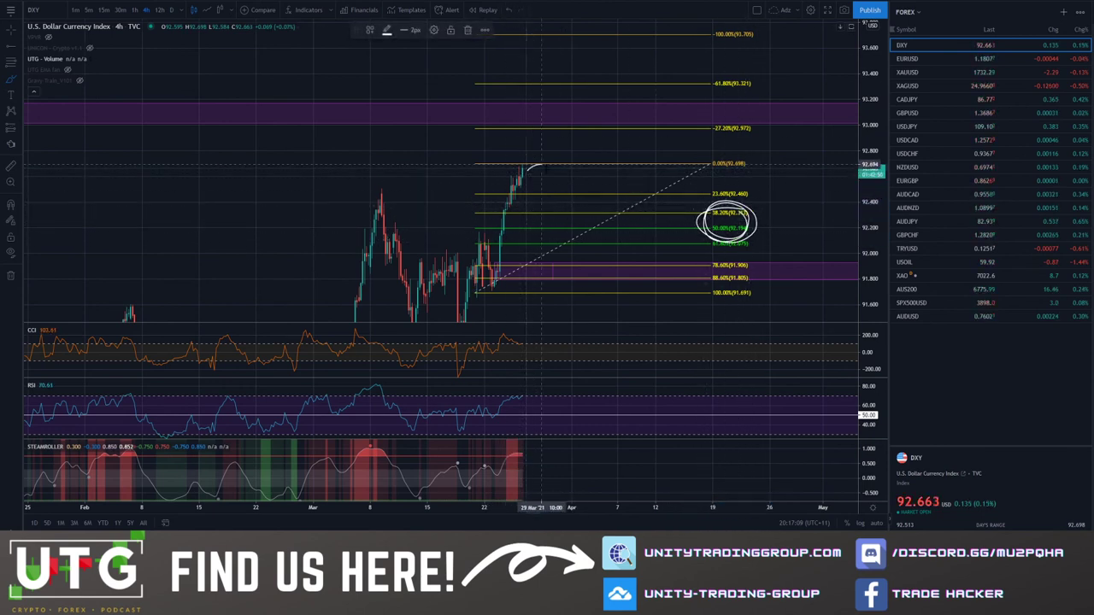
pyautogui.moveTo(540, 165)
pyautogui.mouseDown()
pyautogui.moveTo(581, 225)
pyautogui.moveTo(610, 165)
pyautogui.moveTo(627, 181)
pyautogui.mouseUp()
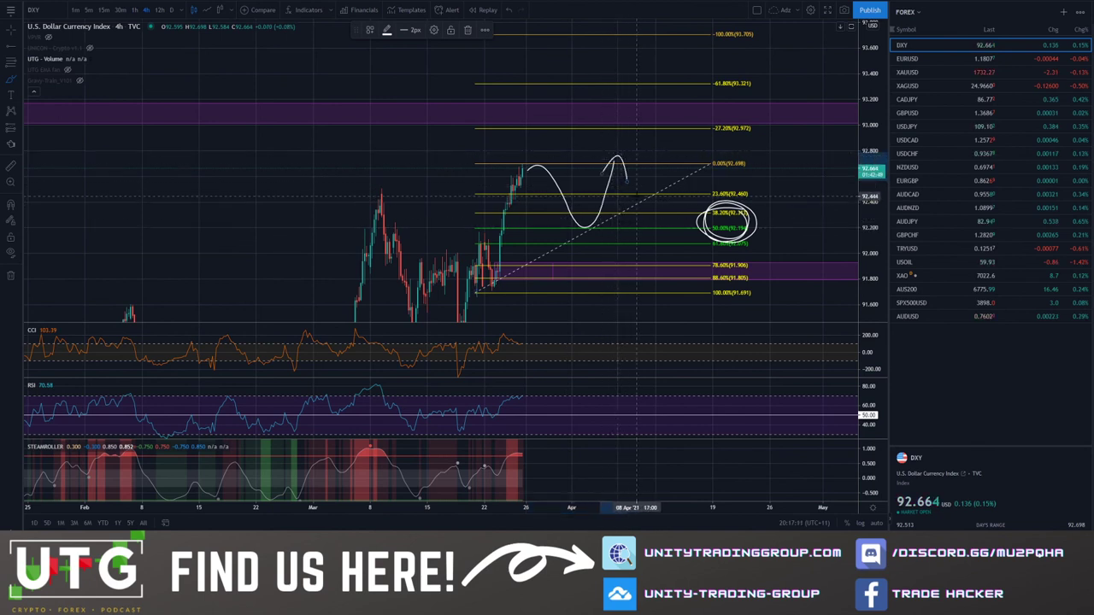
pyautogui.click(512, 14)
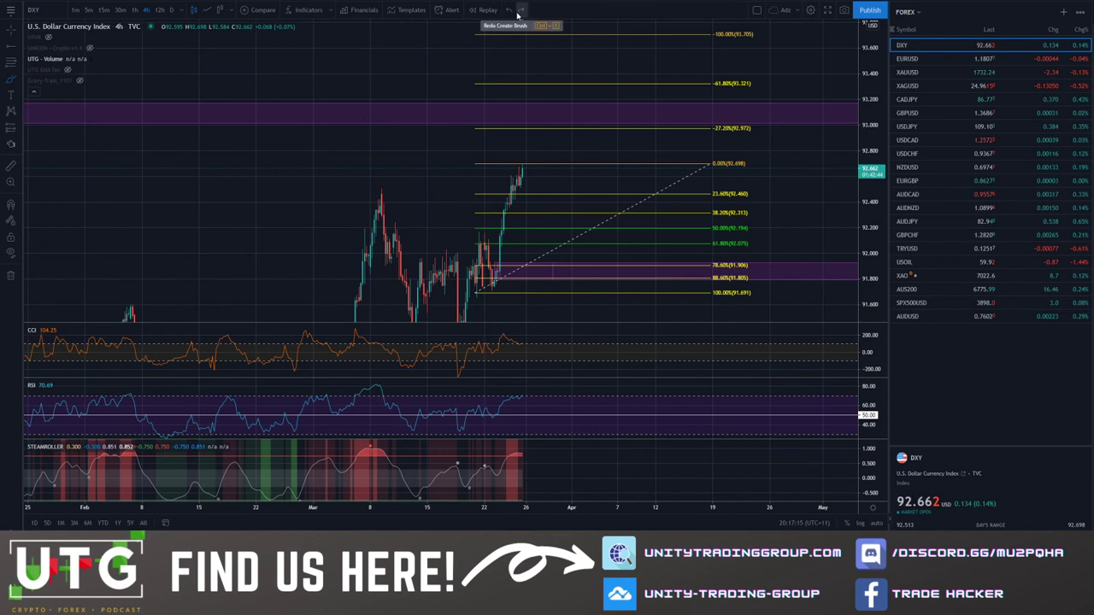